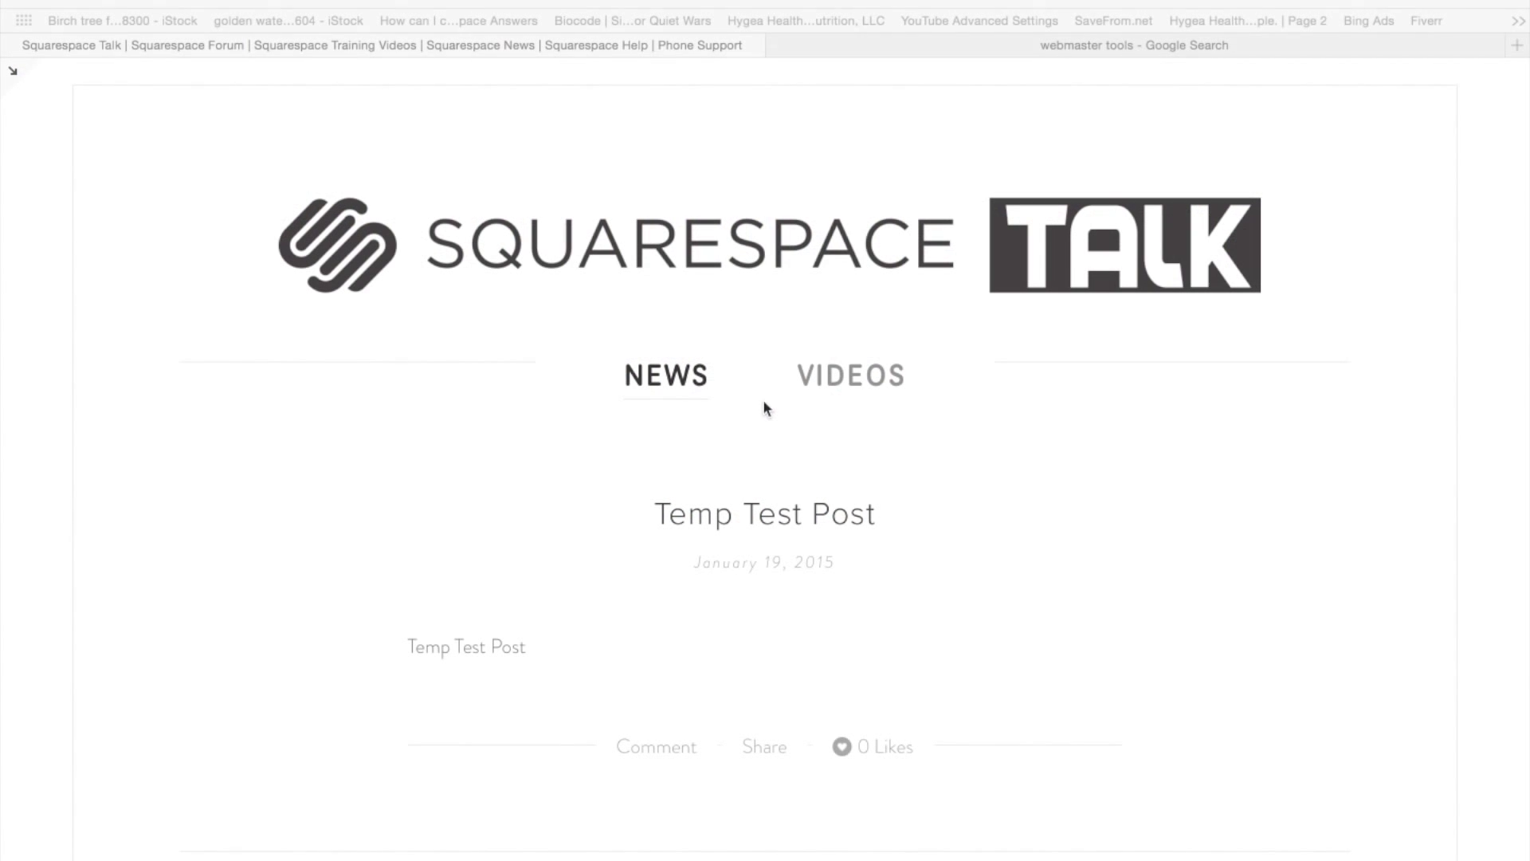
- Open the site editing panel beside the News page preview
{"action": "scroll", "coordinate": [724, 550], "scroll_direction": "down", "scroll_amount": 3}
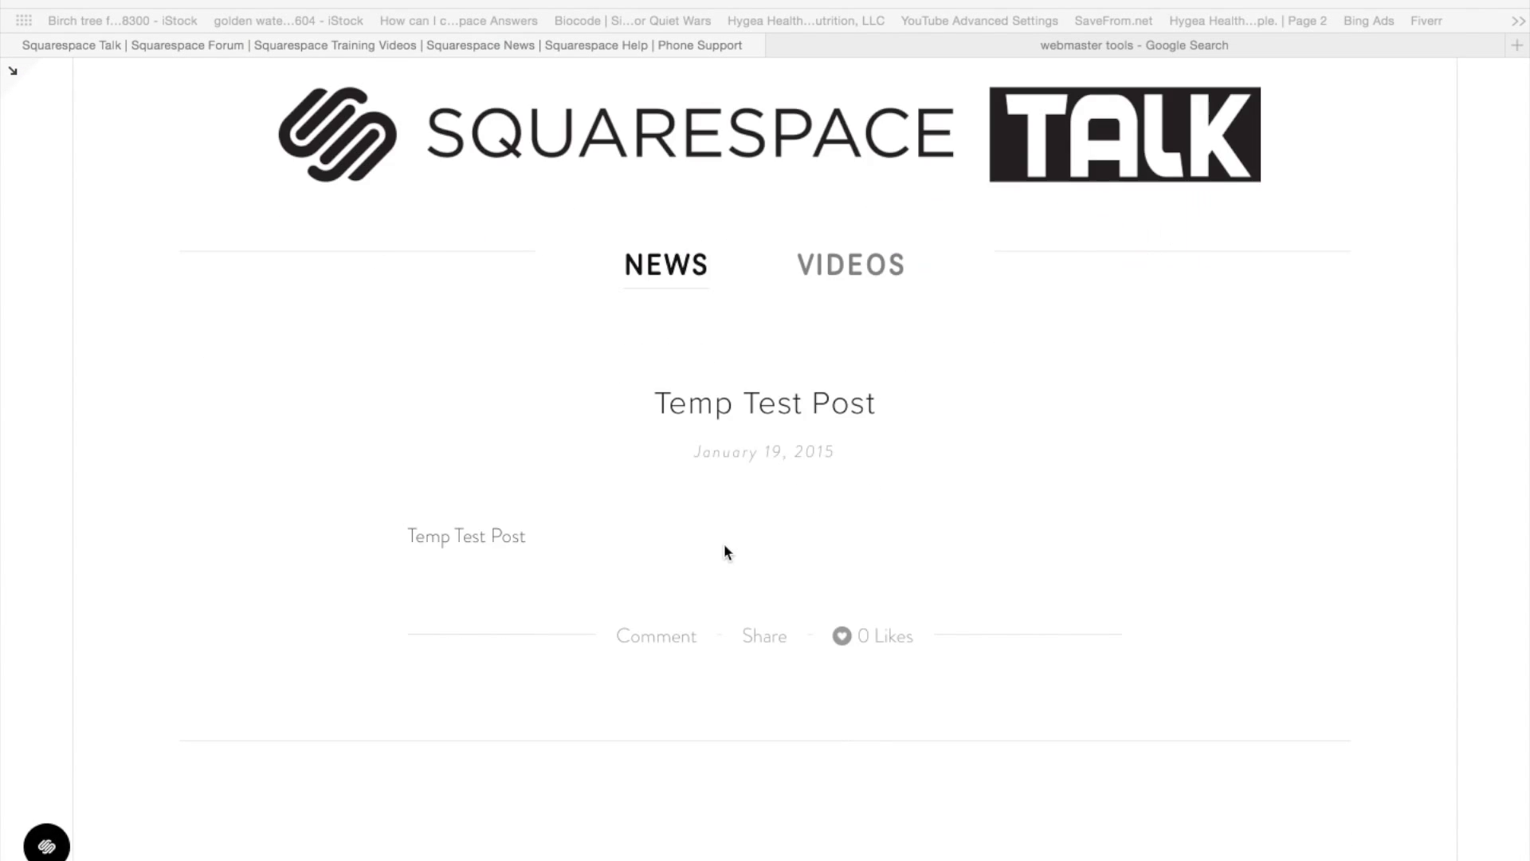
{"action": "scroll", "coordinate": [723, 550], "scroll_direction": "up", "scroll_amount": 3}
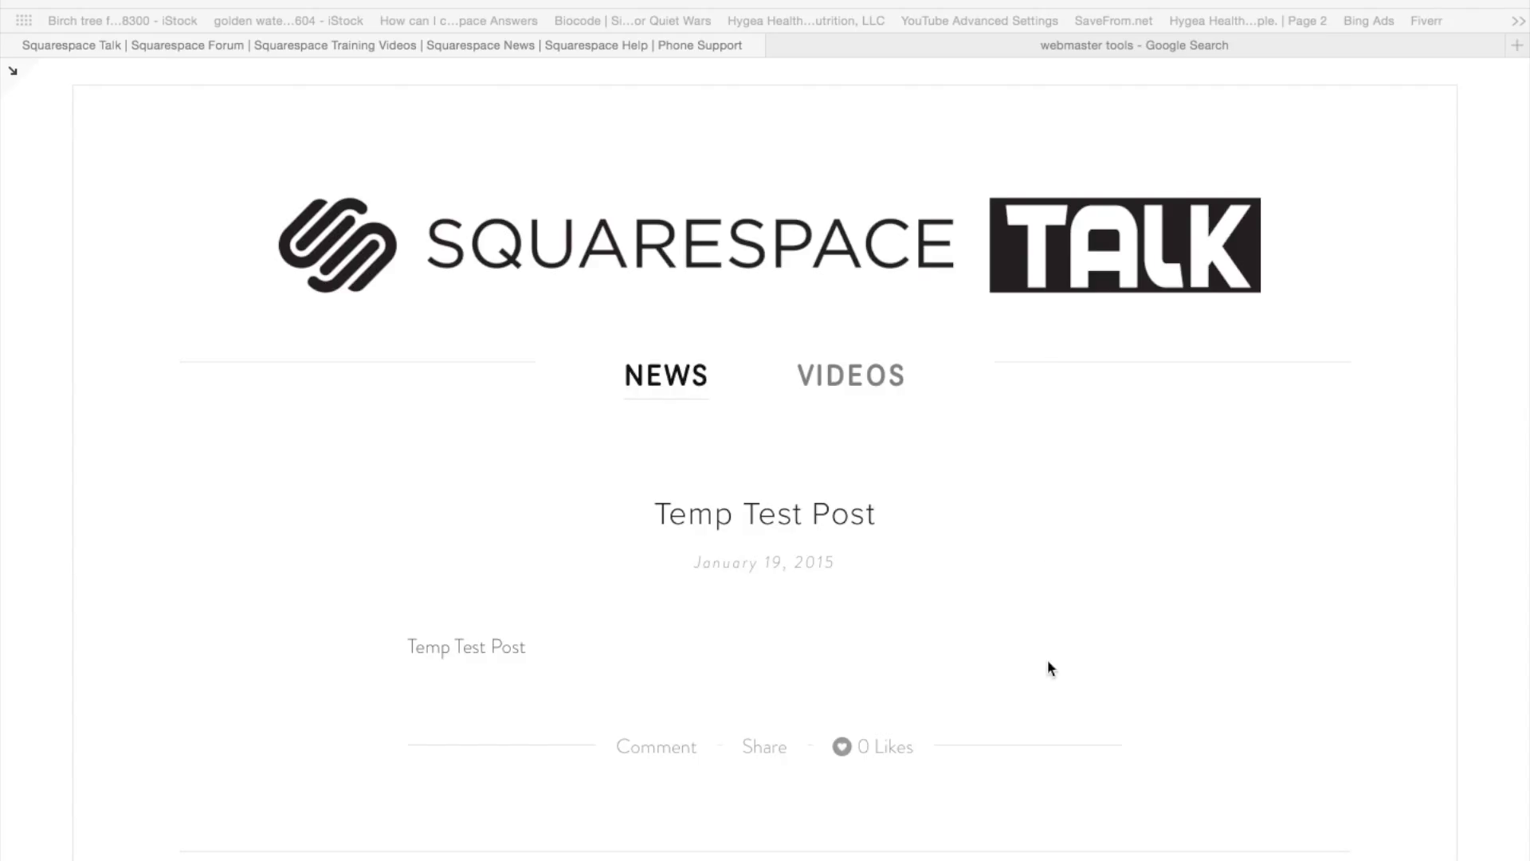
{"action": "scroll", "coordinate": [1049, 666], "scroll_direction": "down", "scroll_amount": 3}
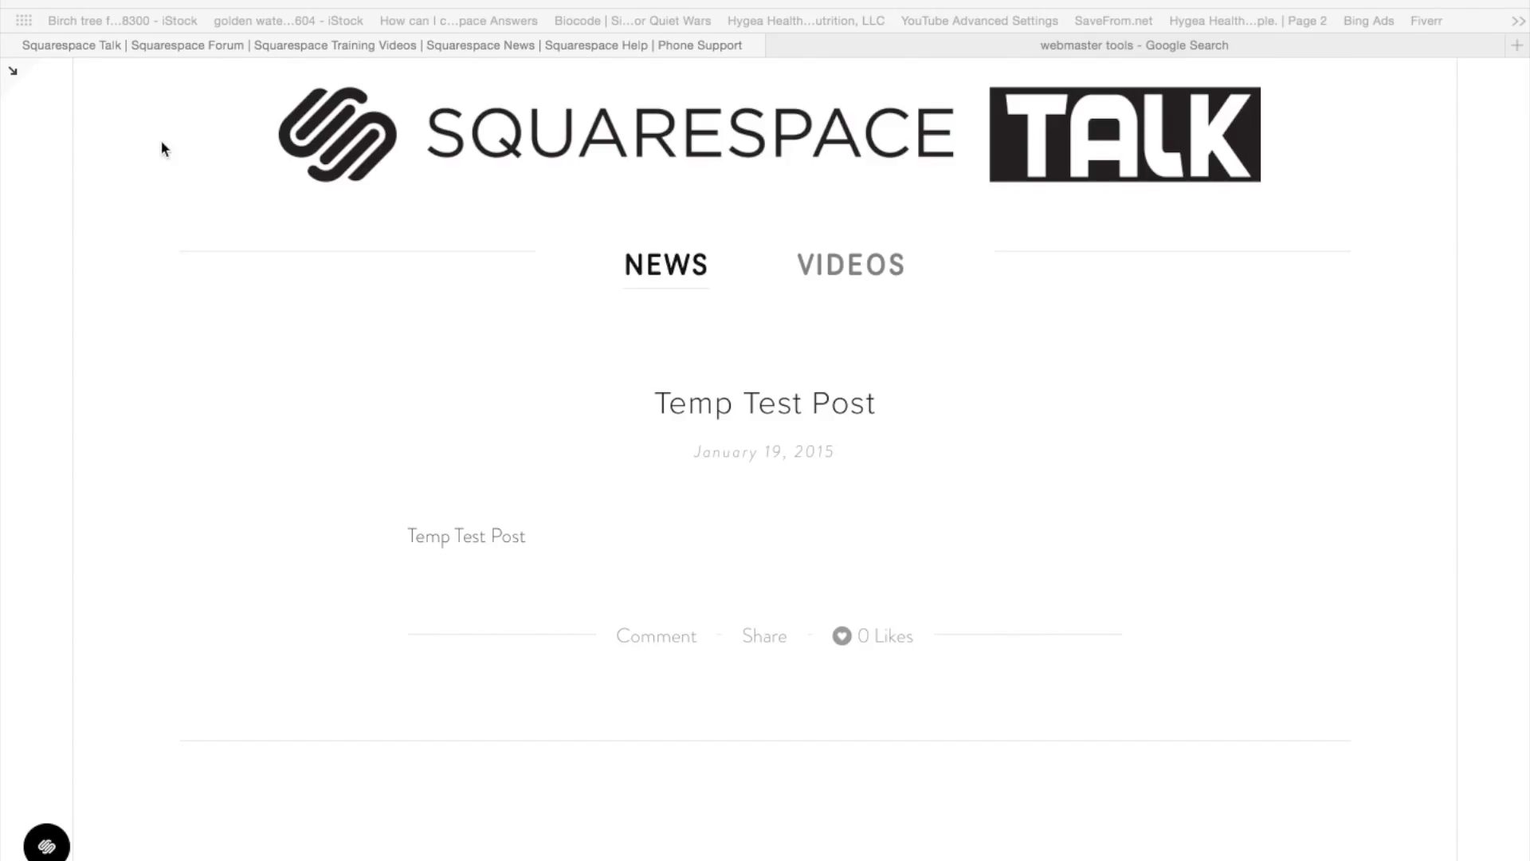
{"action": "left_click", "coordinate": [16, 72]}
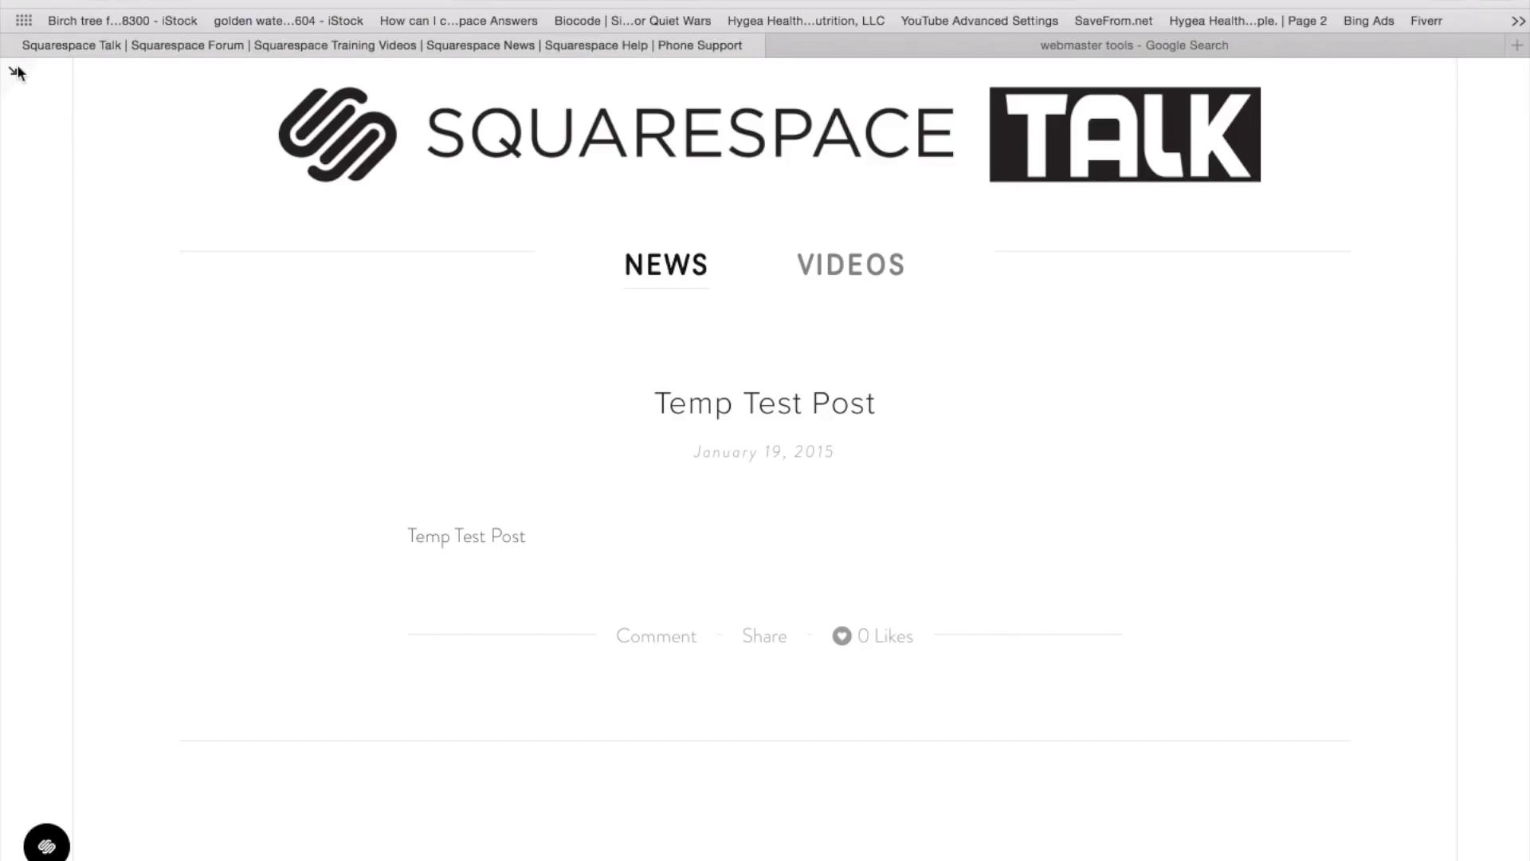
{"action": "scroll", "coordinate": [304, 356], "scroll_direction": "up", "scroll_amount": 3}
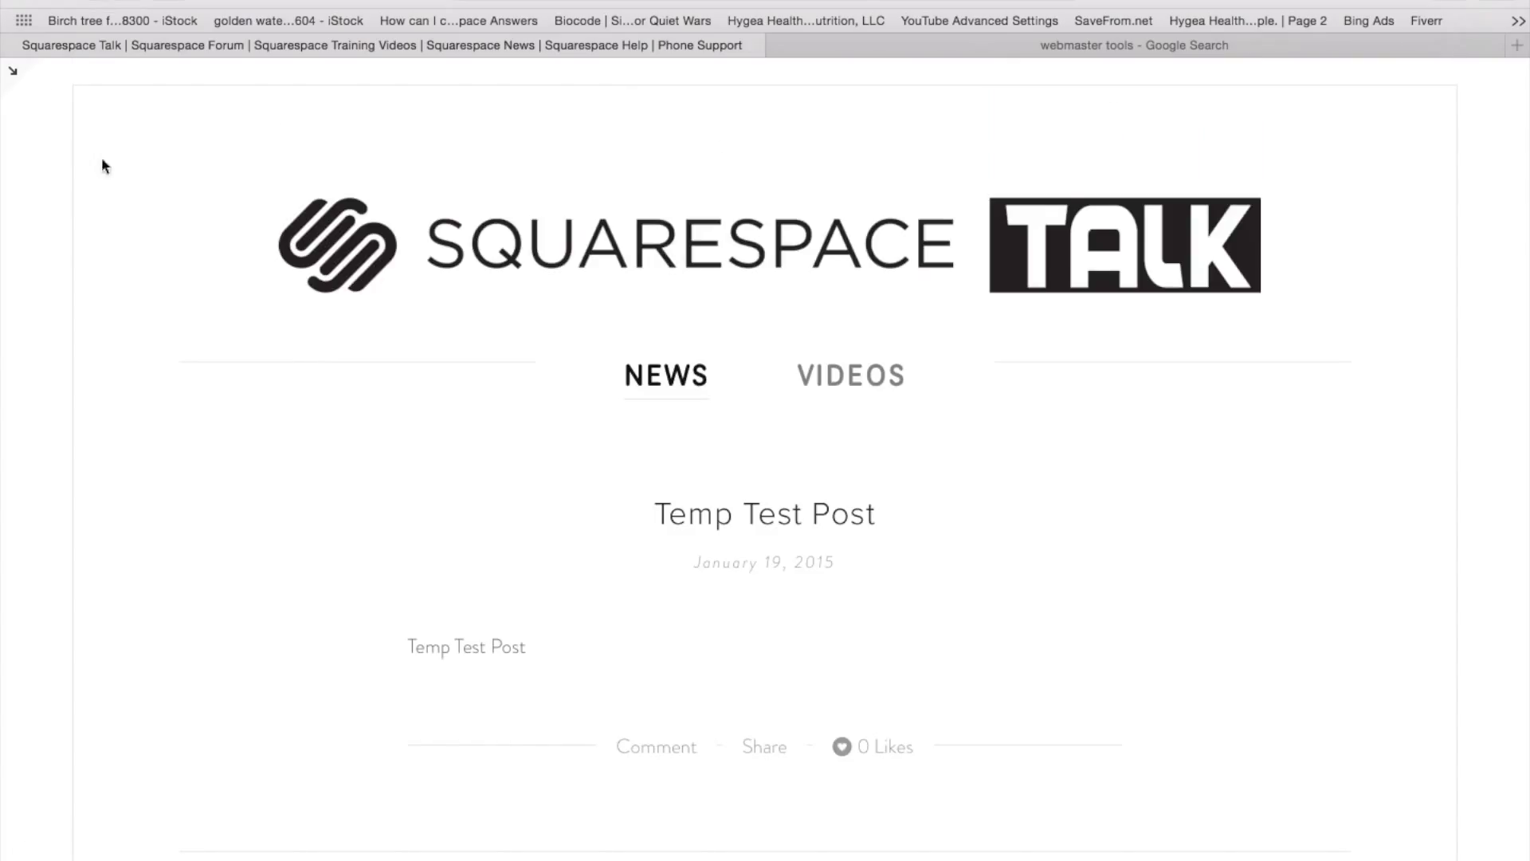
{"action": "left_click", "coordinate": [13, 71]}
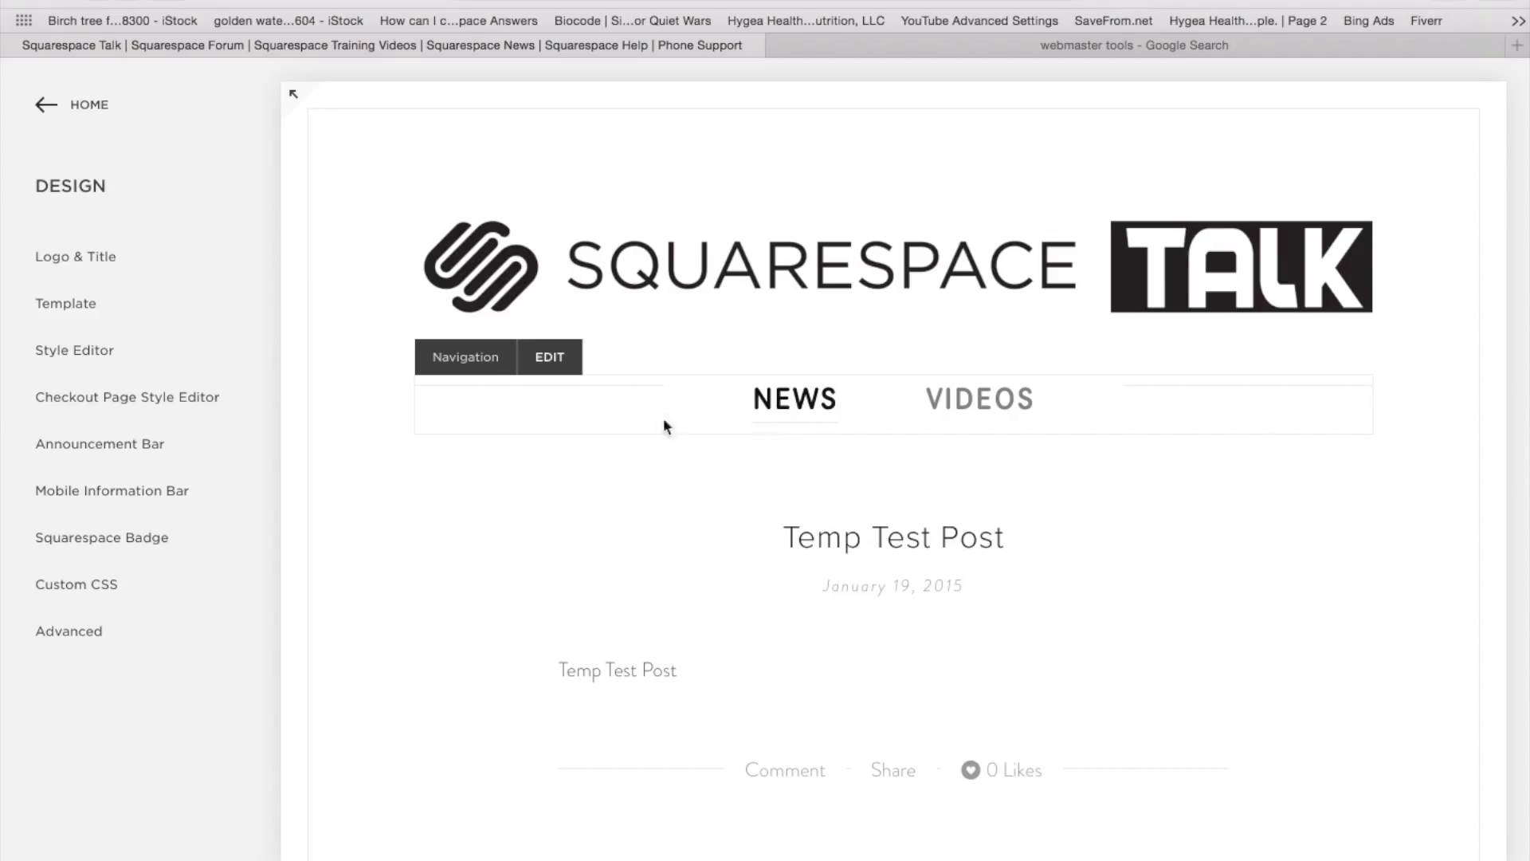
- Browse the Design settings, then return to the main site menu
{"action": "left_click", "coordinate": [86, 105]}
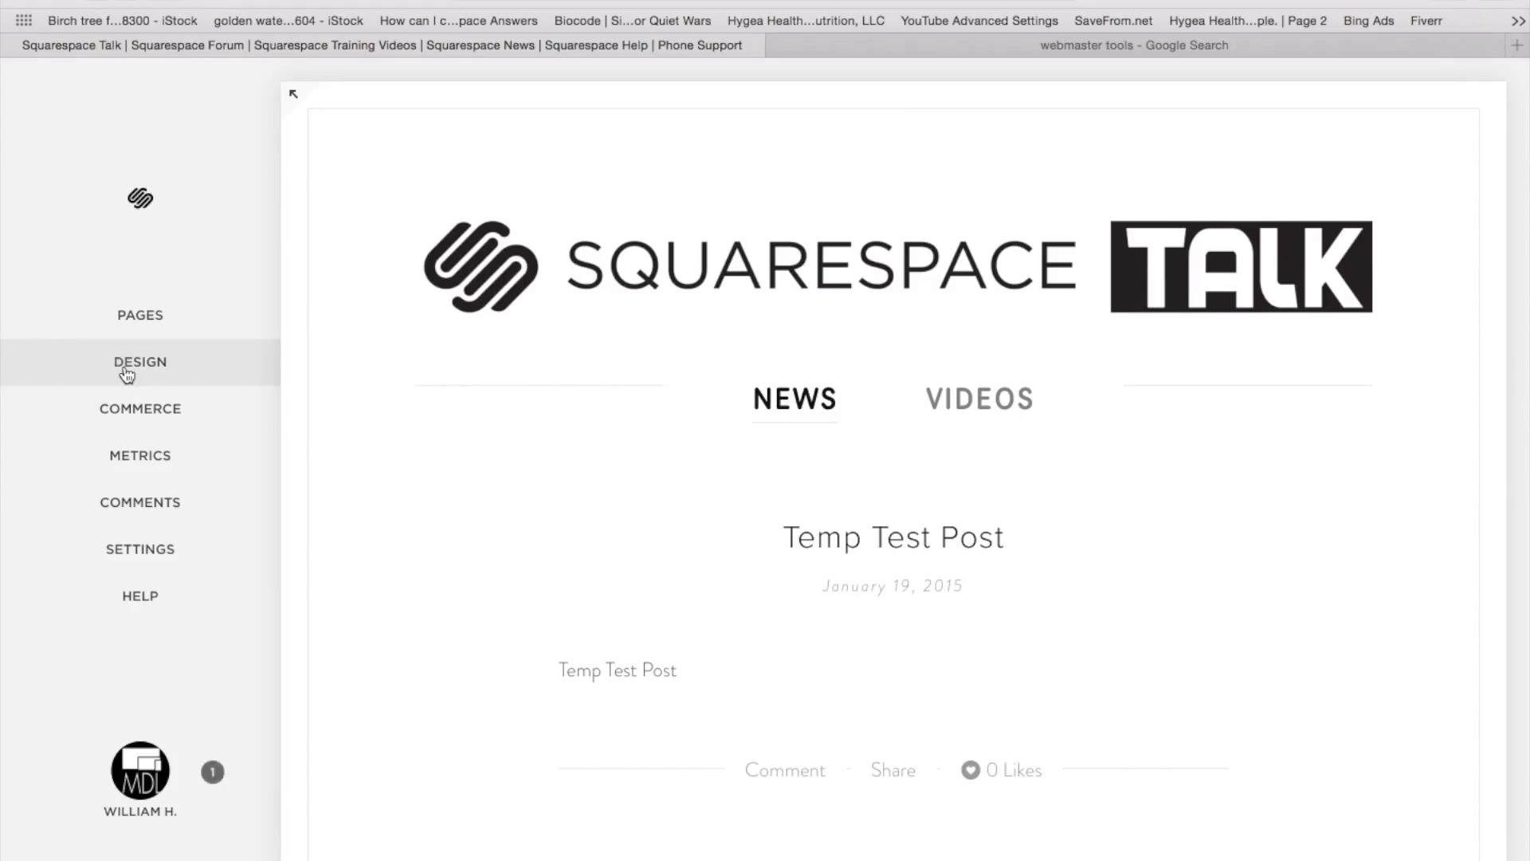
{"action": "left_click", "coordinate": [123, 365]}
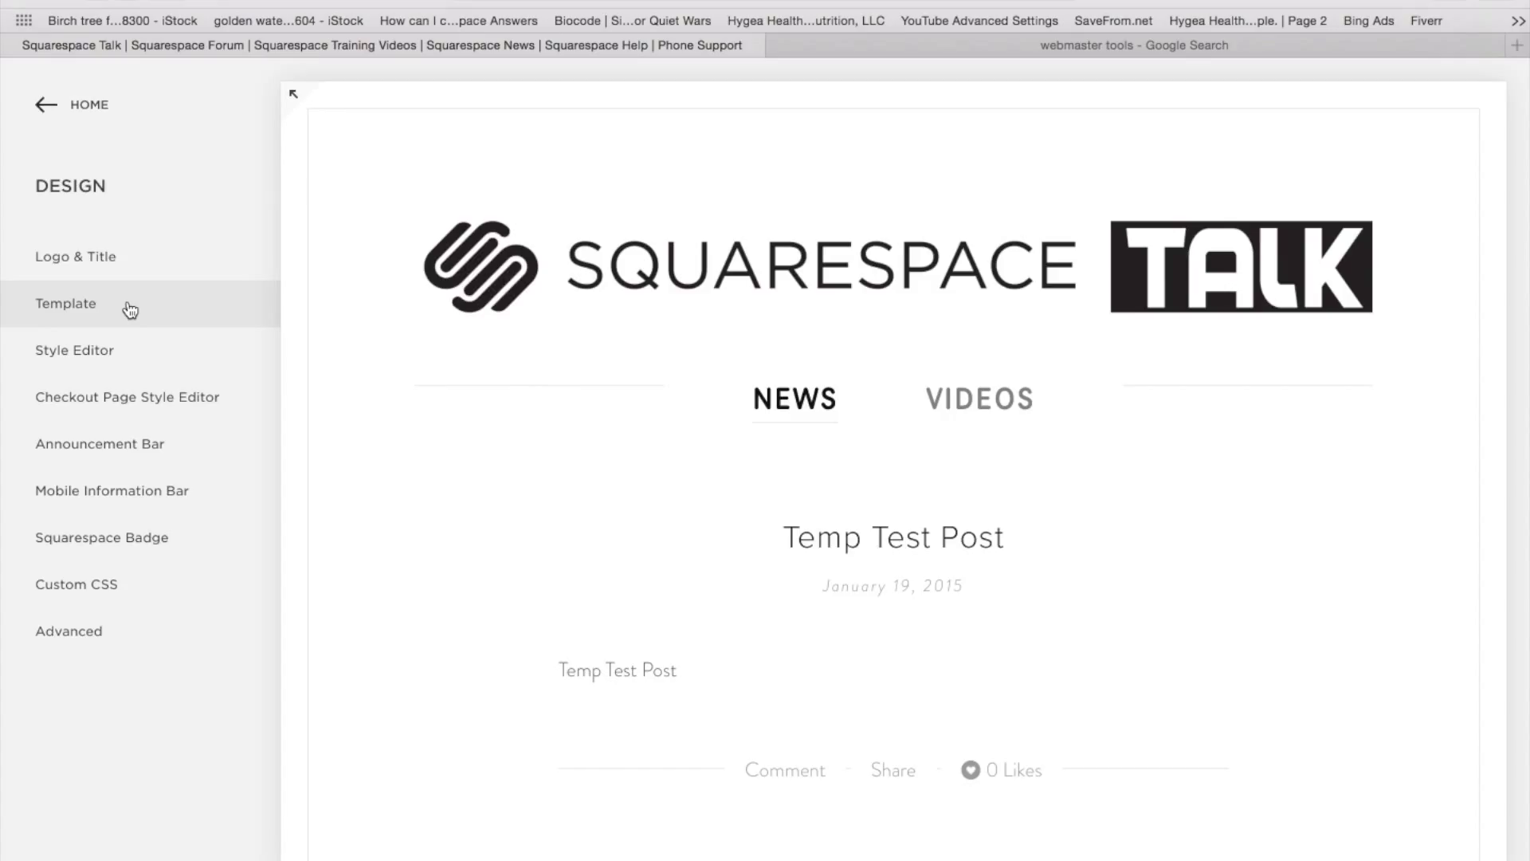
{"action": "left_click", "coordinate": [37, 111]}
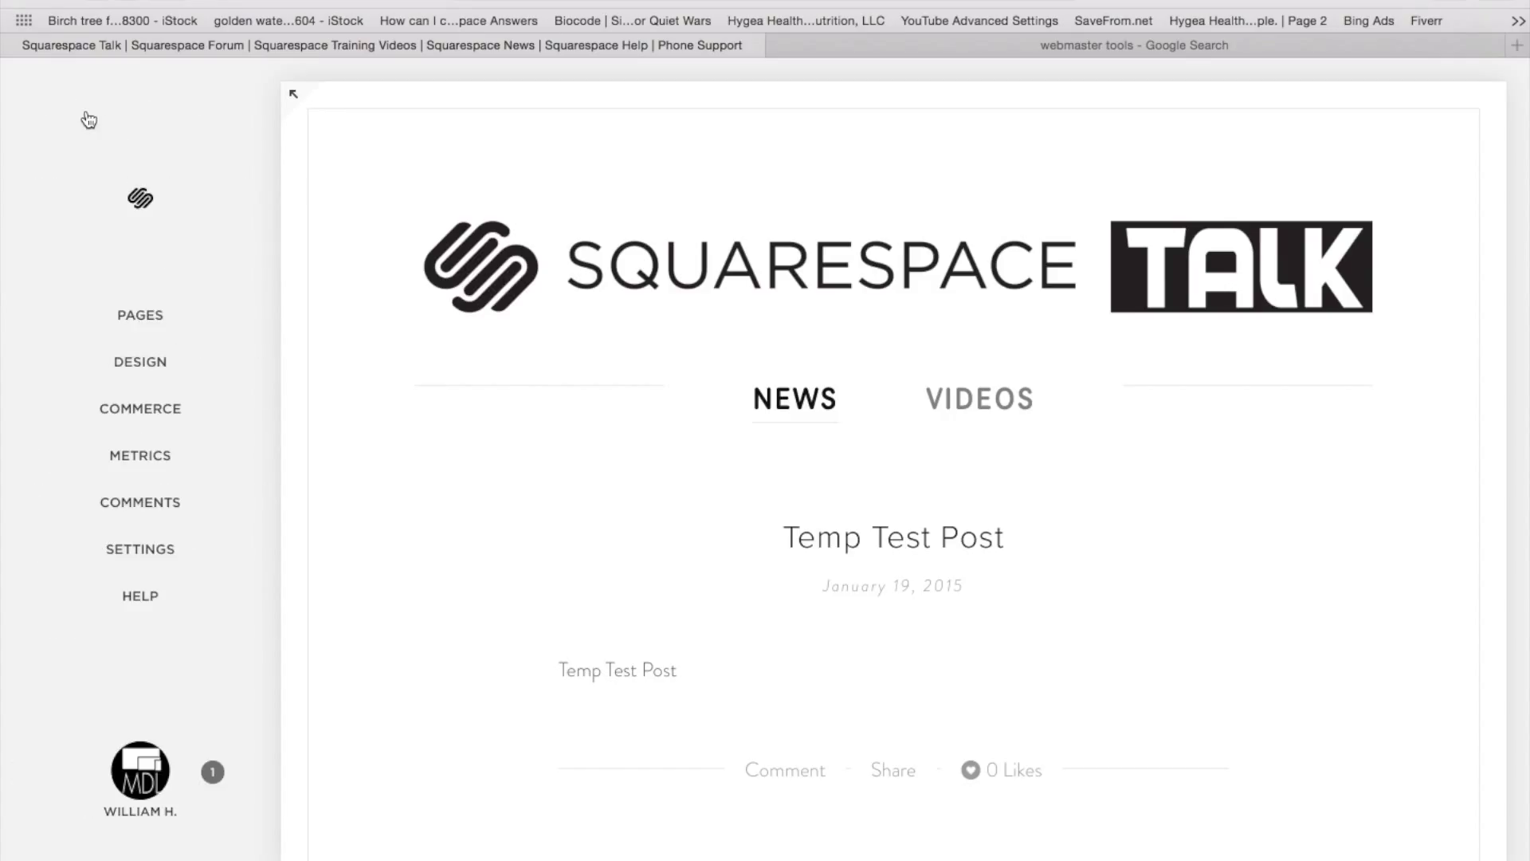
{"action": "left_click", "coordinate": [145, 315]}
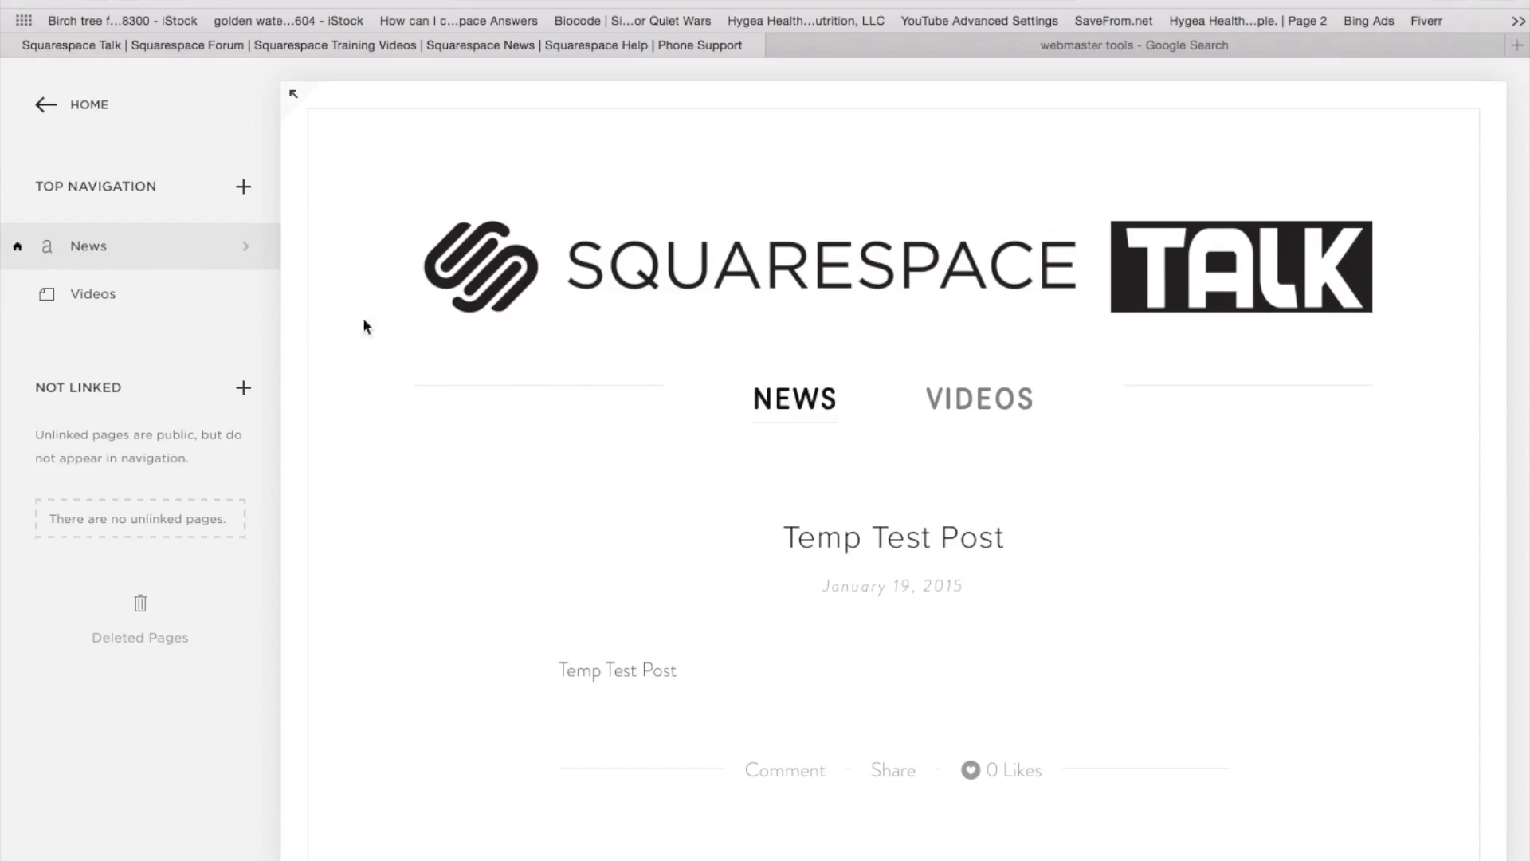
{"action": "mouse_move", "coordinate": [546, 499]}
{"action": "mouse_move", "coordinate": [627, 317]}
{"action": "left_click", "coordinate": [89, 106]}
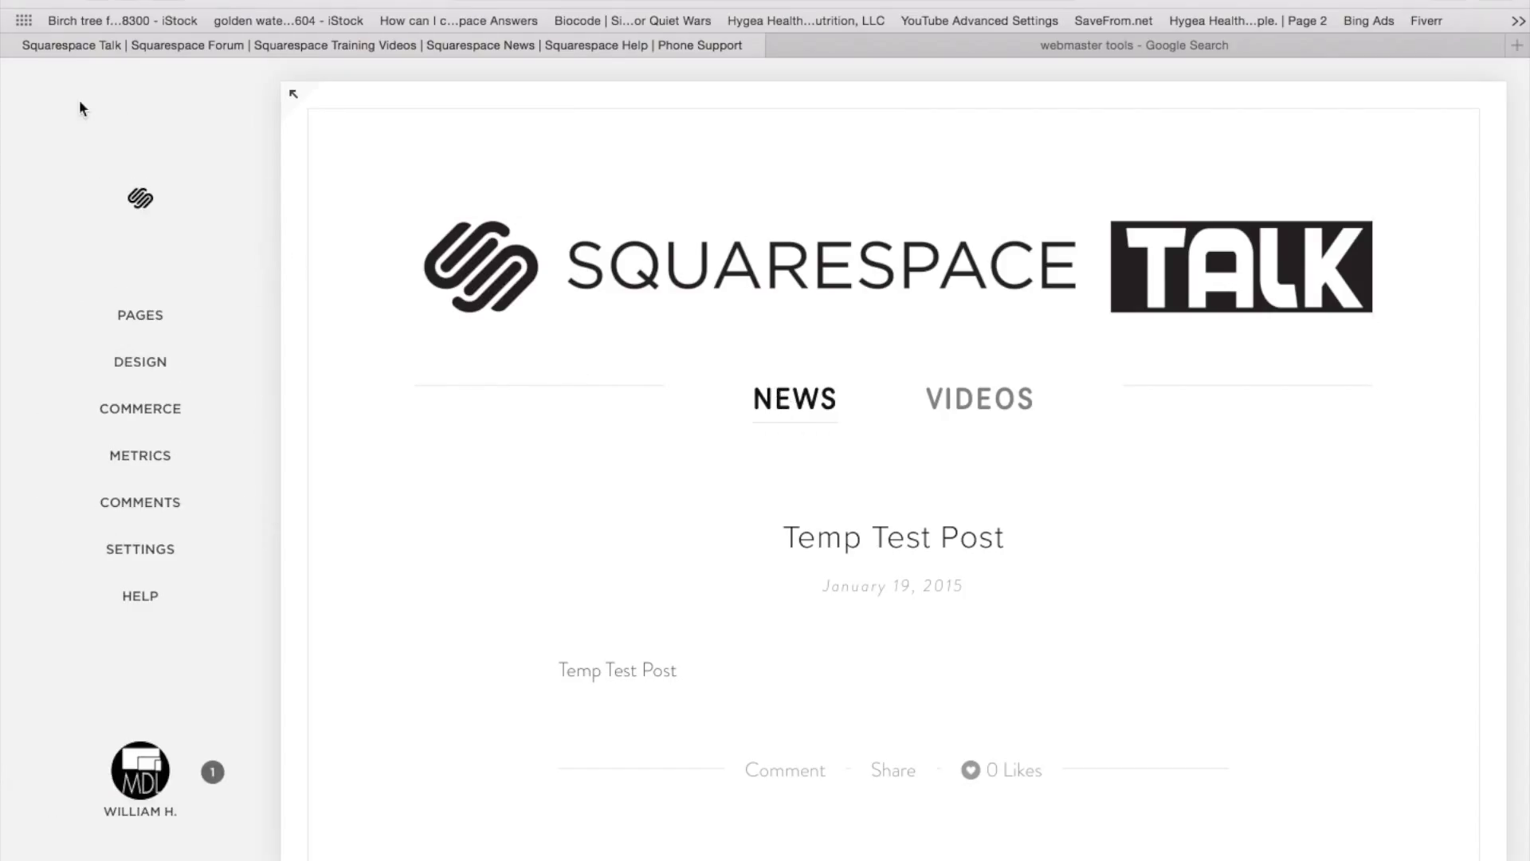
{"action": "left_click", "coordinate": [158, 373]}
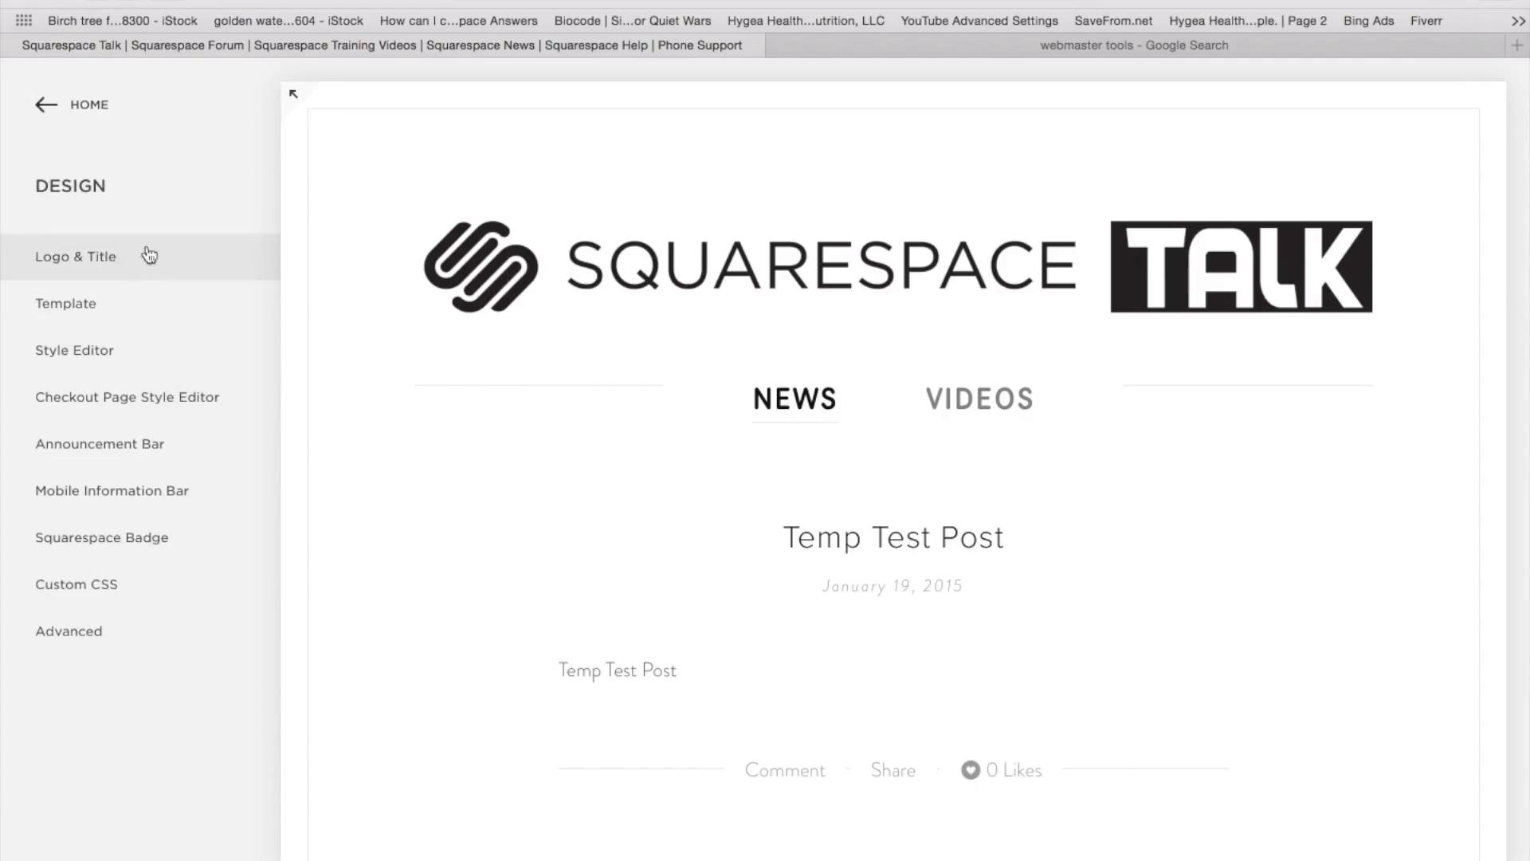
- Open the Style Editor and scroll to Blog Styles, showing Blog Page Width 960px and Post Spacing 80px
{"action": "left_click", "coordinate": [147, 346]}
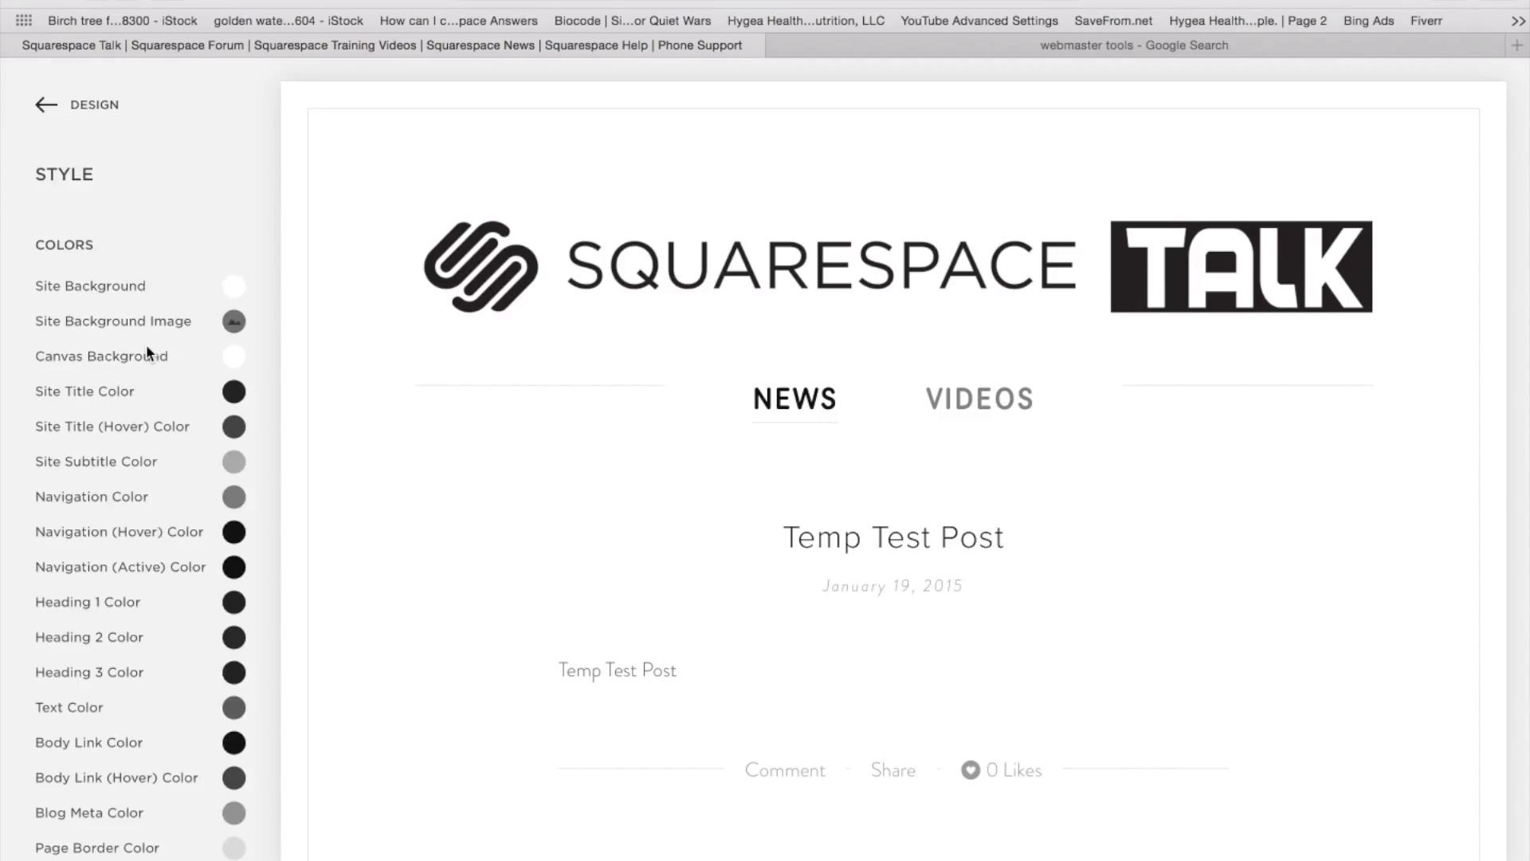
{"action": "scroll", "coordinate": [169, 585], "scroll_direction": "down", "scroll_amount": 3}
{"action": "scroll", "coordinate": [169, 585], "scroll_direction": "down", "scroll_amount": 7}
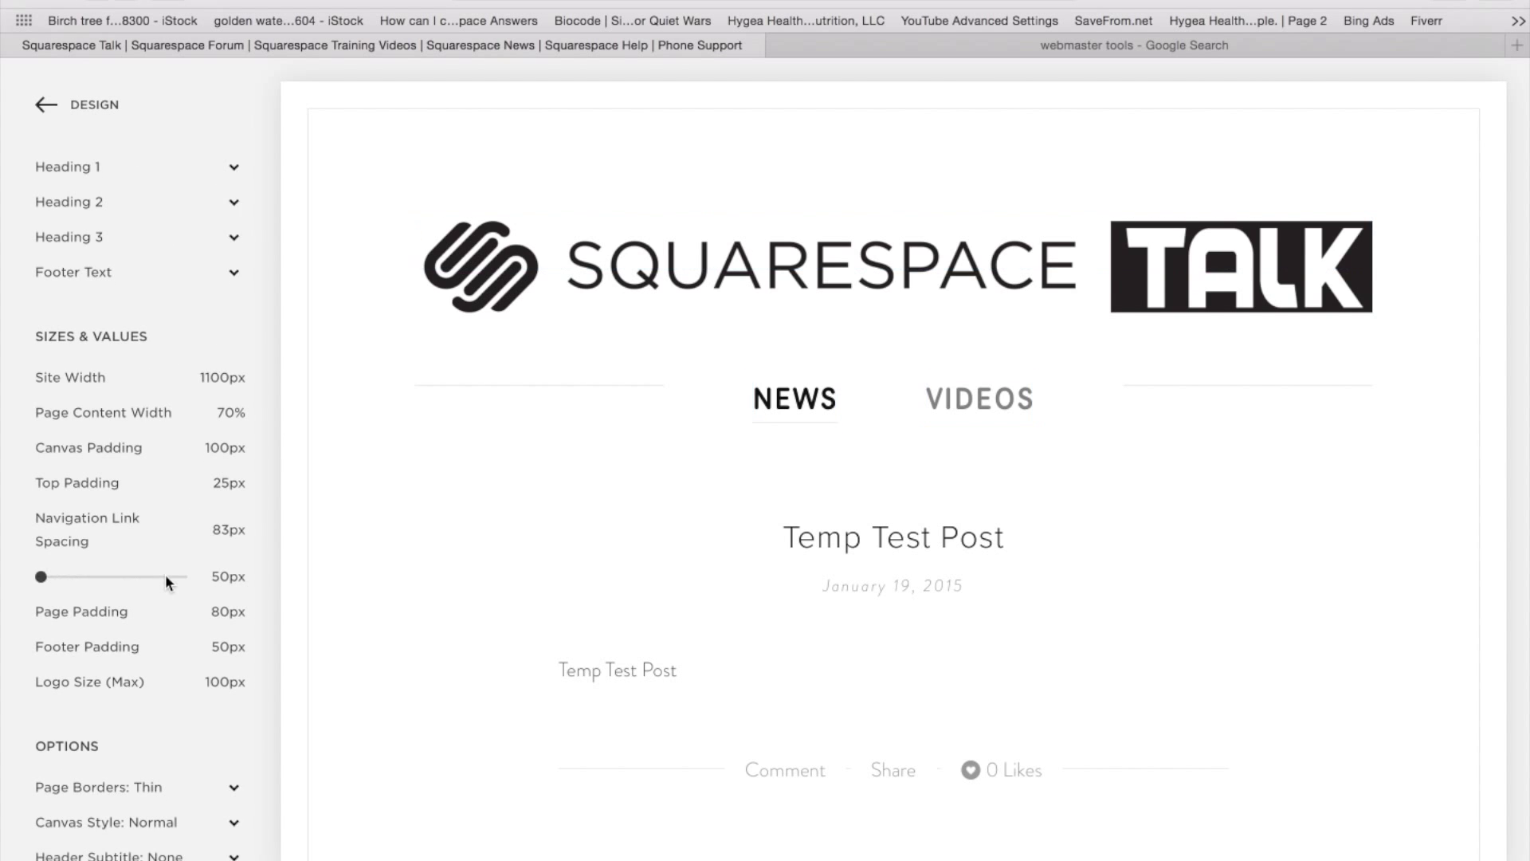
{"action": "scroll", "coordinate": [169, 584], "scroll_direction": "down", "scroll_amount": 5}
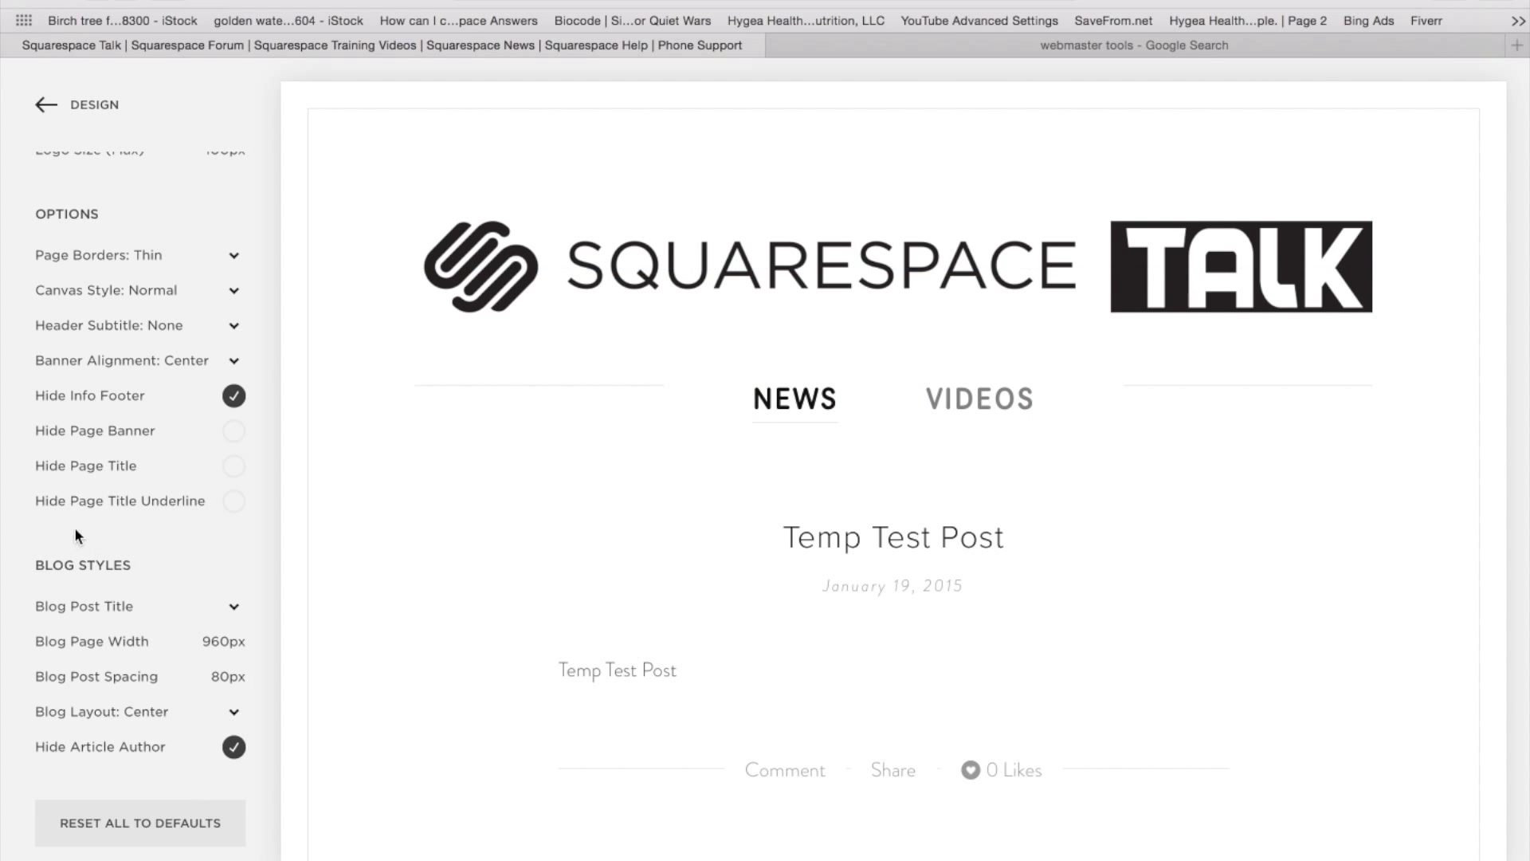
{"action": "mouse_move", "coordinate": [77, 642]}
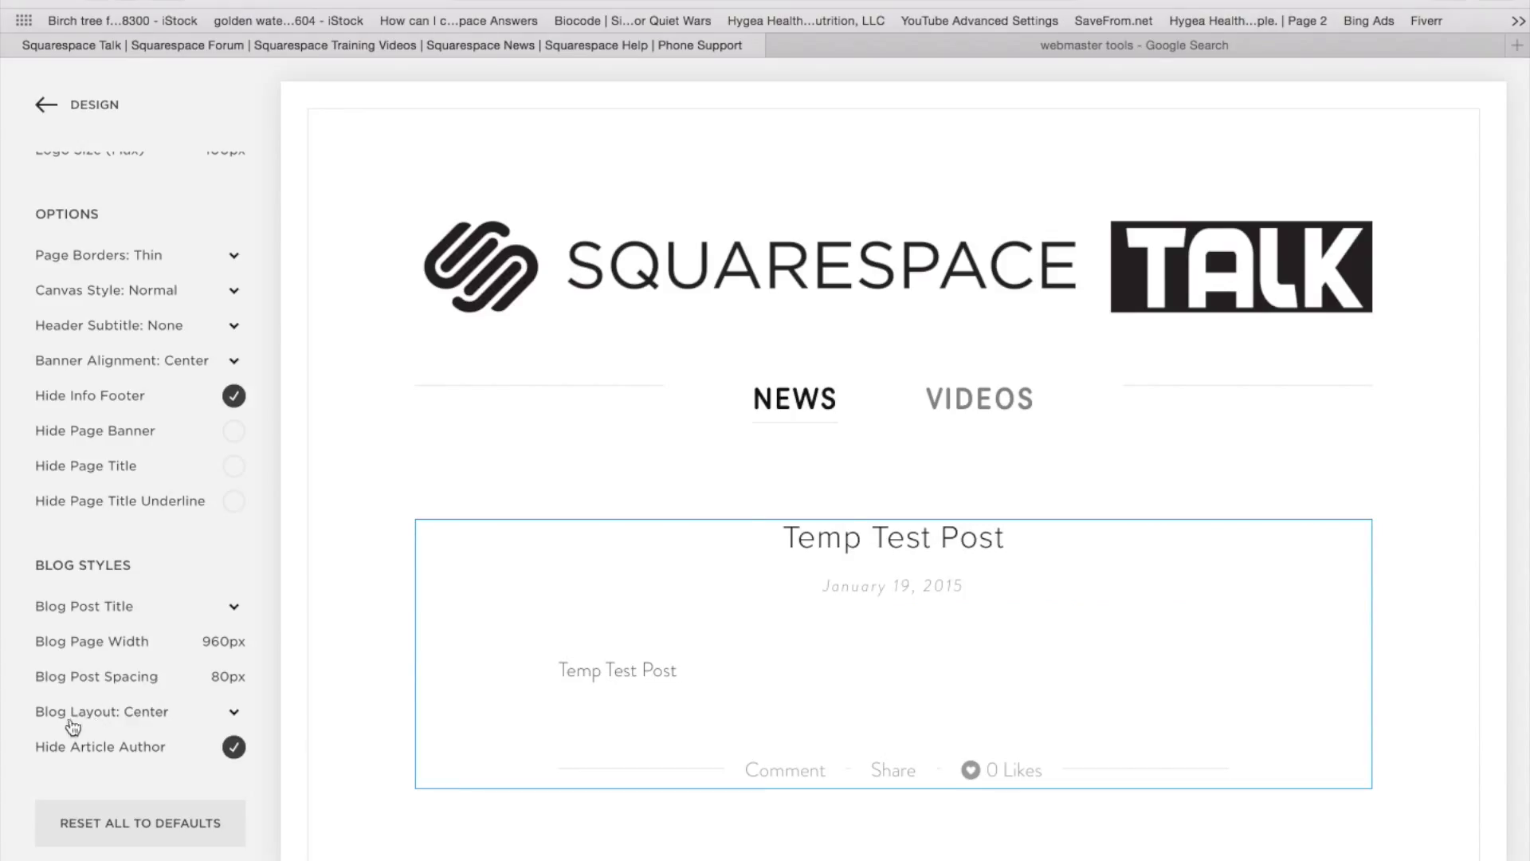
- Set the Blog Layout to Right Sidebar and save it
{"action": "left_click", "coordinate": [151, 715]}
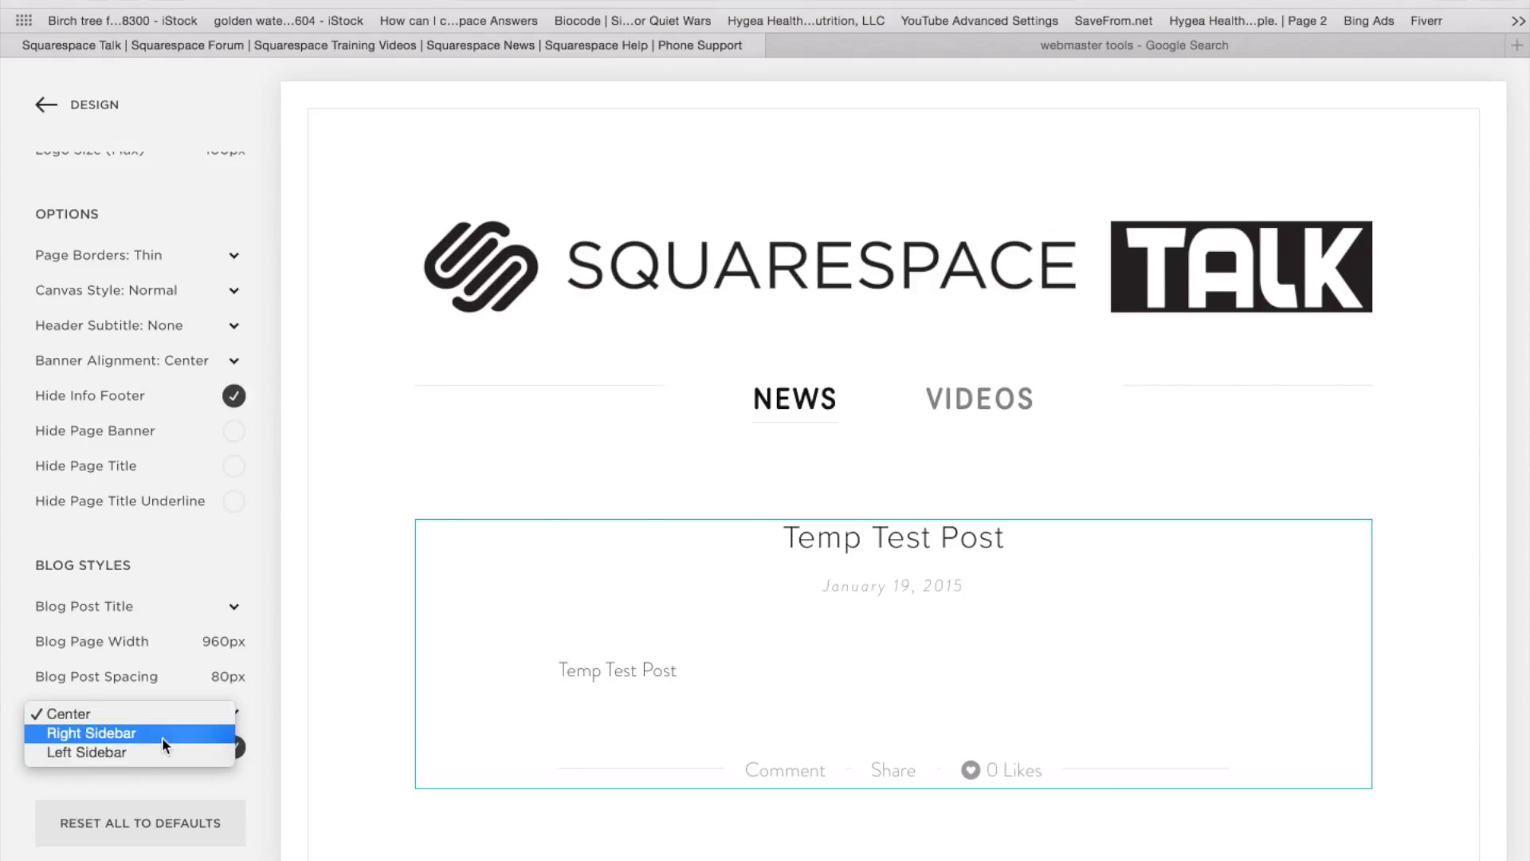
{"action": "left_click", "coordinate": [161, 737]}
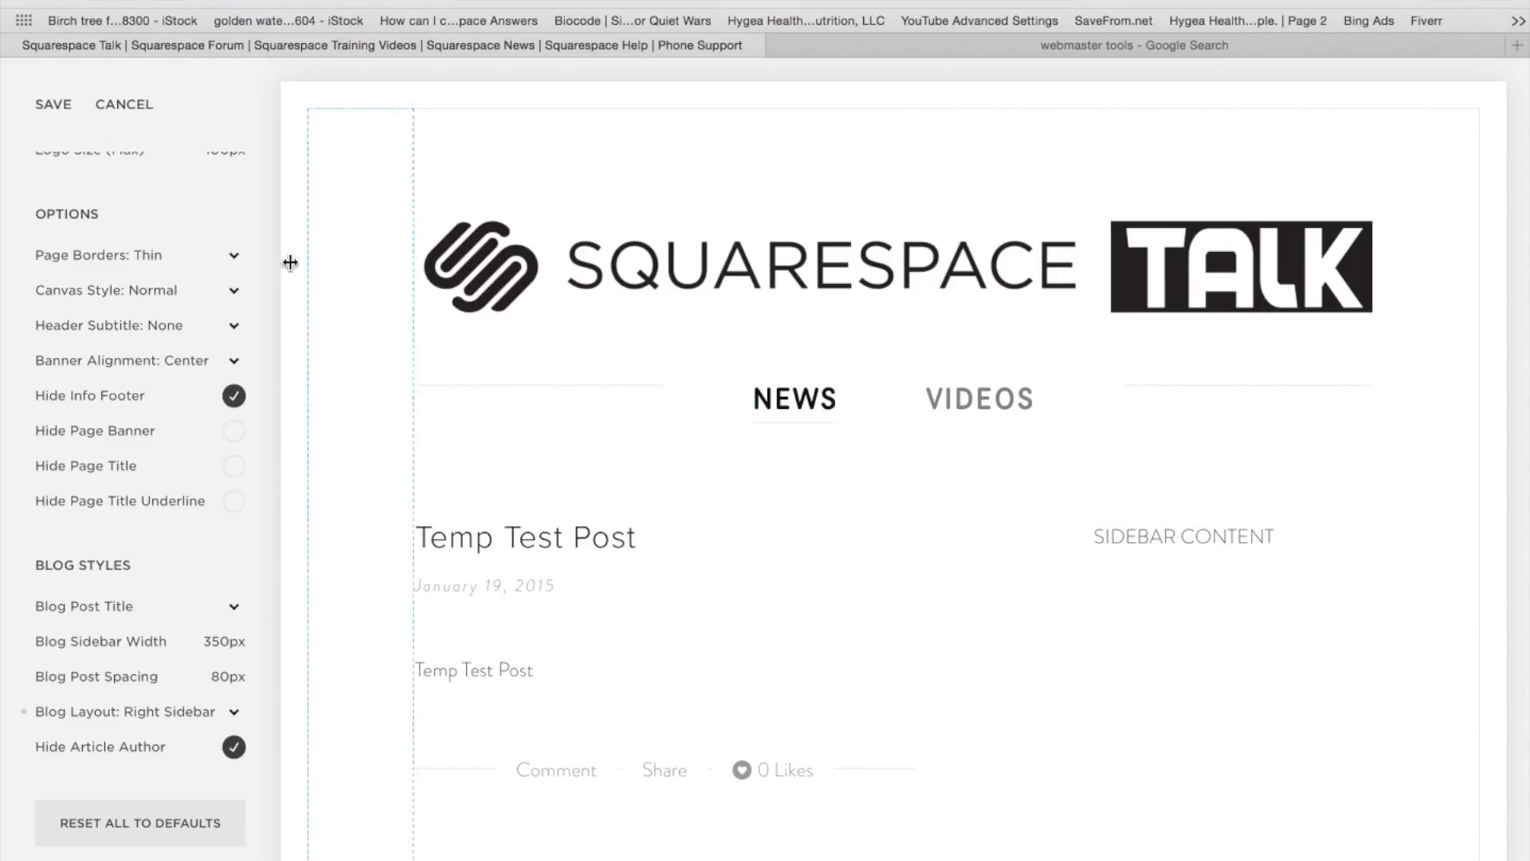
{"action": "left_click", "coordinate": [52, 108]}
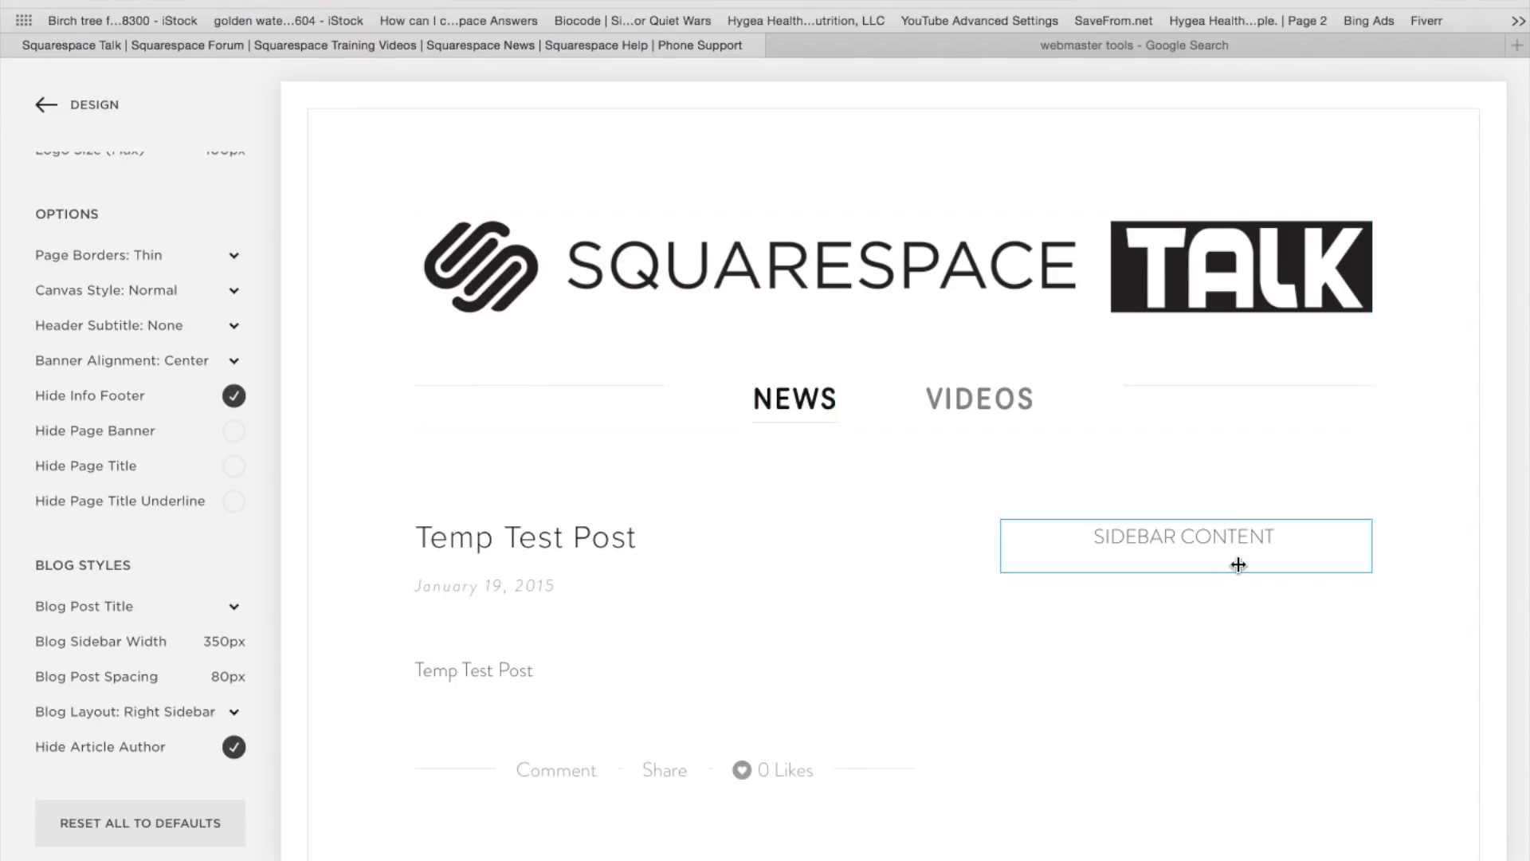
- Go to the Pages panel and start editing the News page's Sidebar Content
{"action": "left_click", "coordinate": [92, 107]}
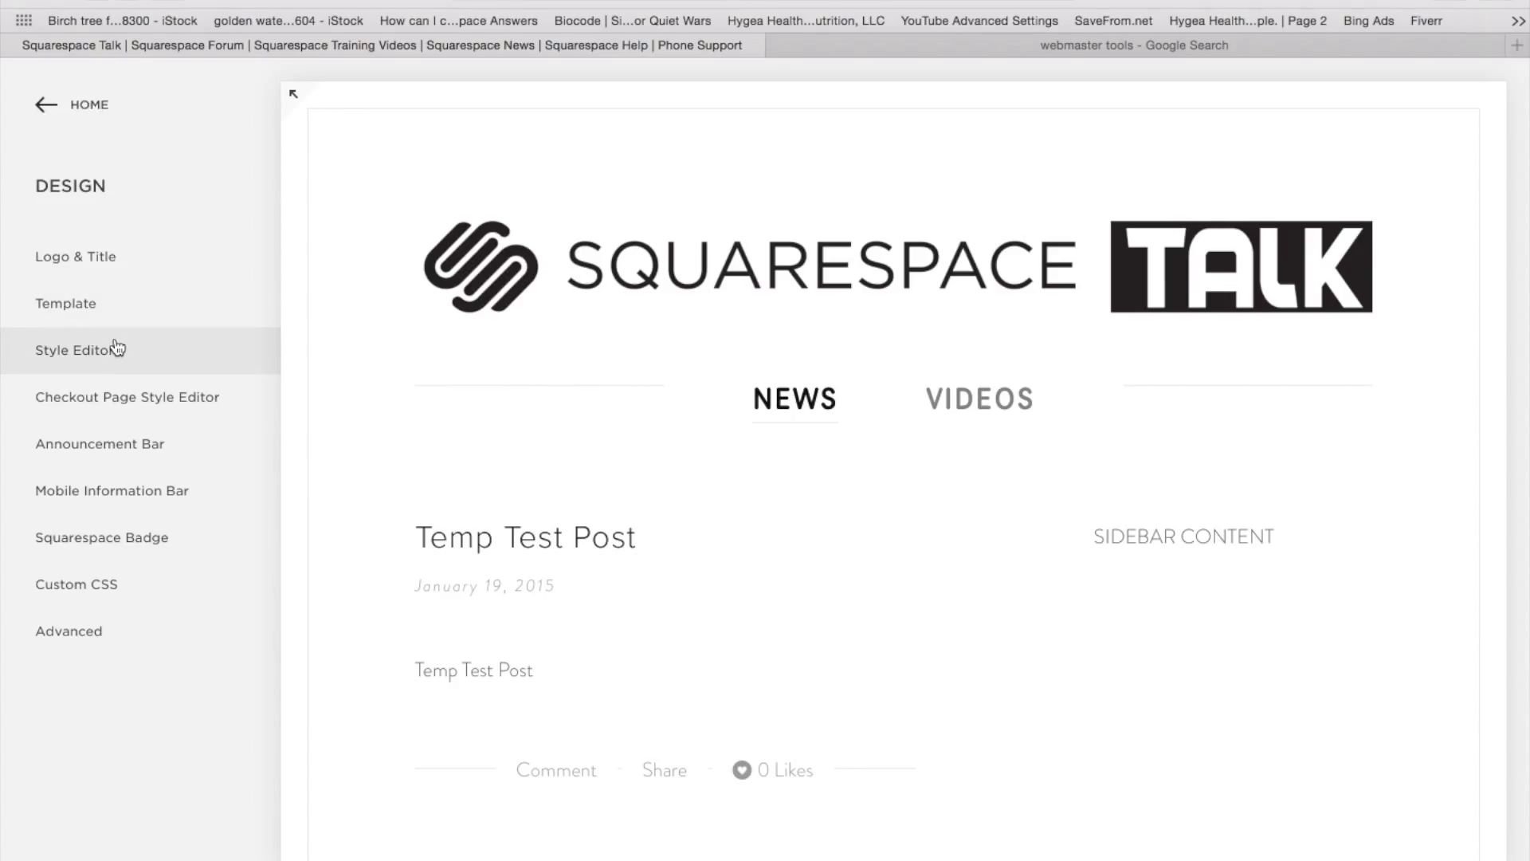
{"action": "left_click", "coordinate": [94, 108]}
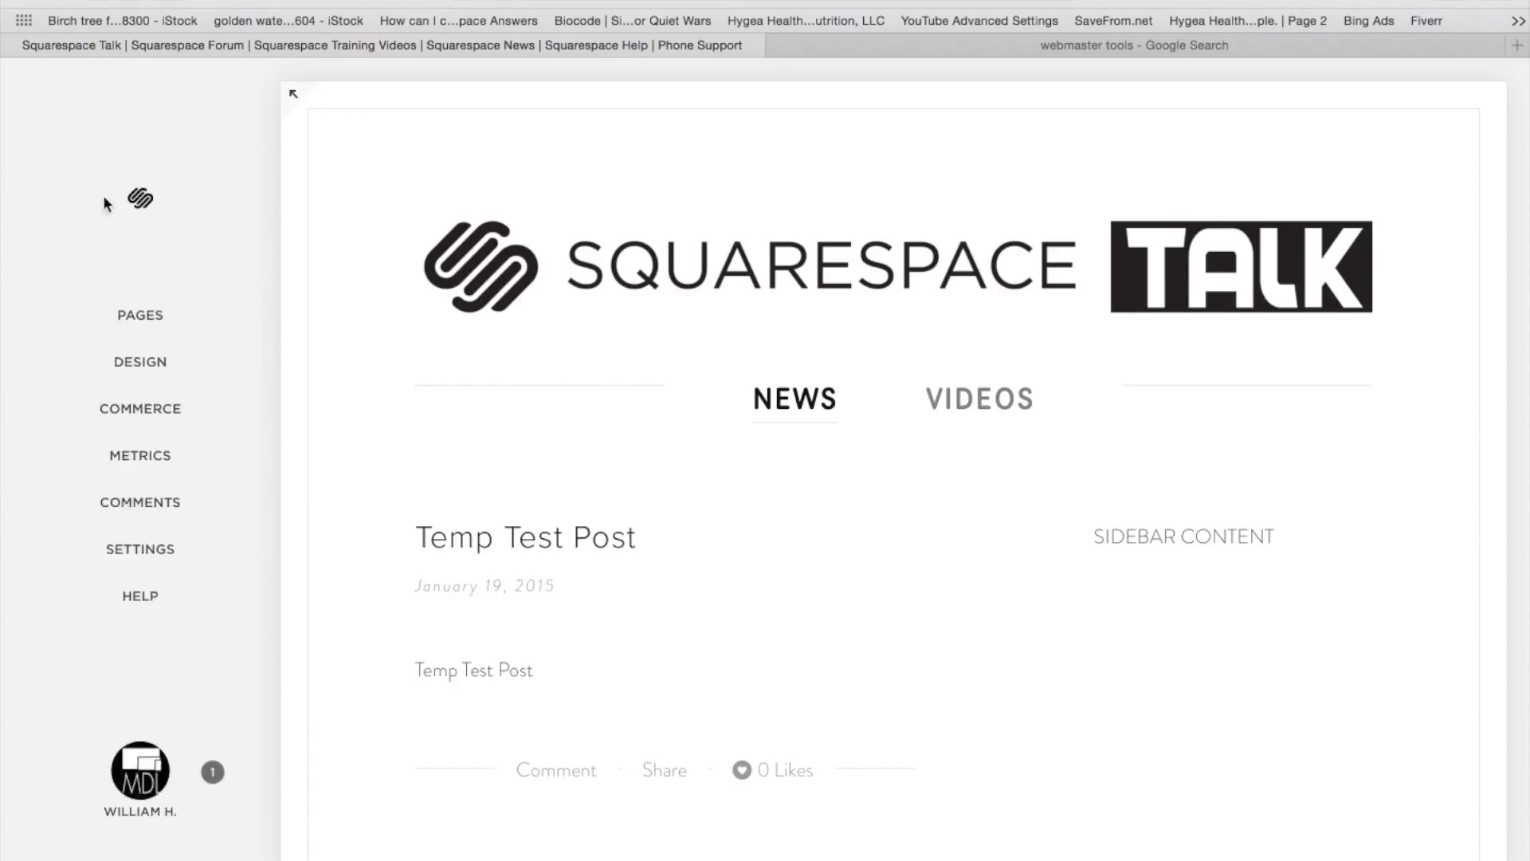
{"action": "left_click", "coordinate": [137, 314]}
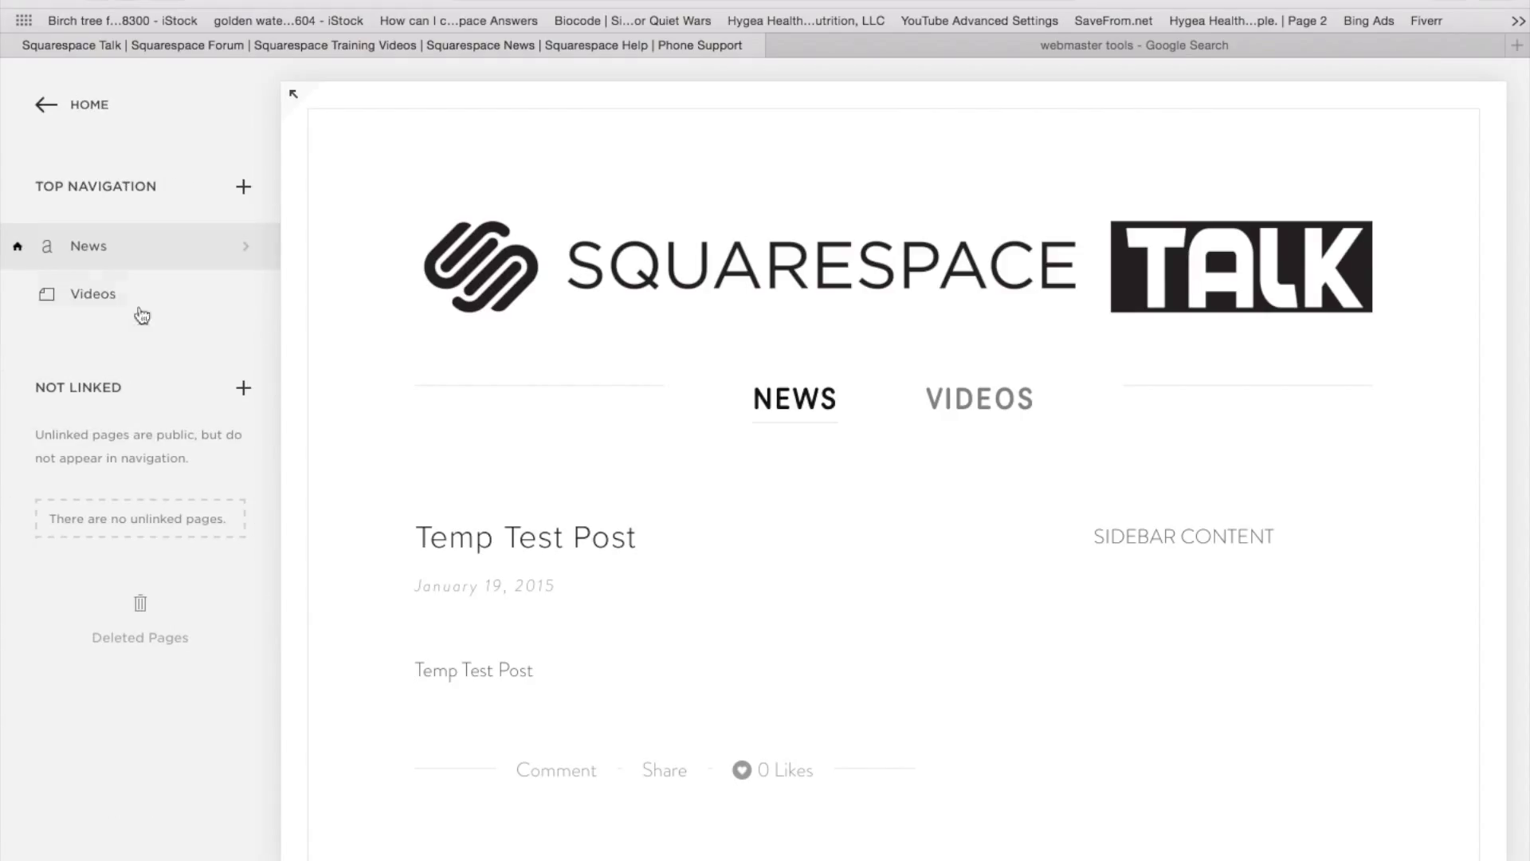
{"action": "mouse_move", "coordinate": [1060, 520]}
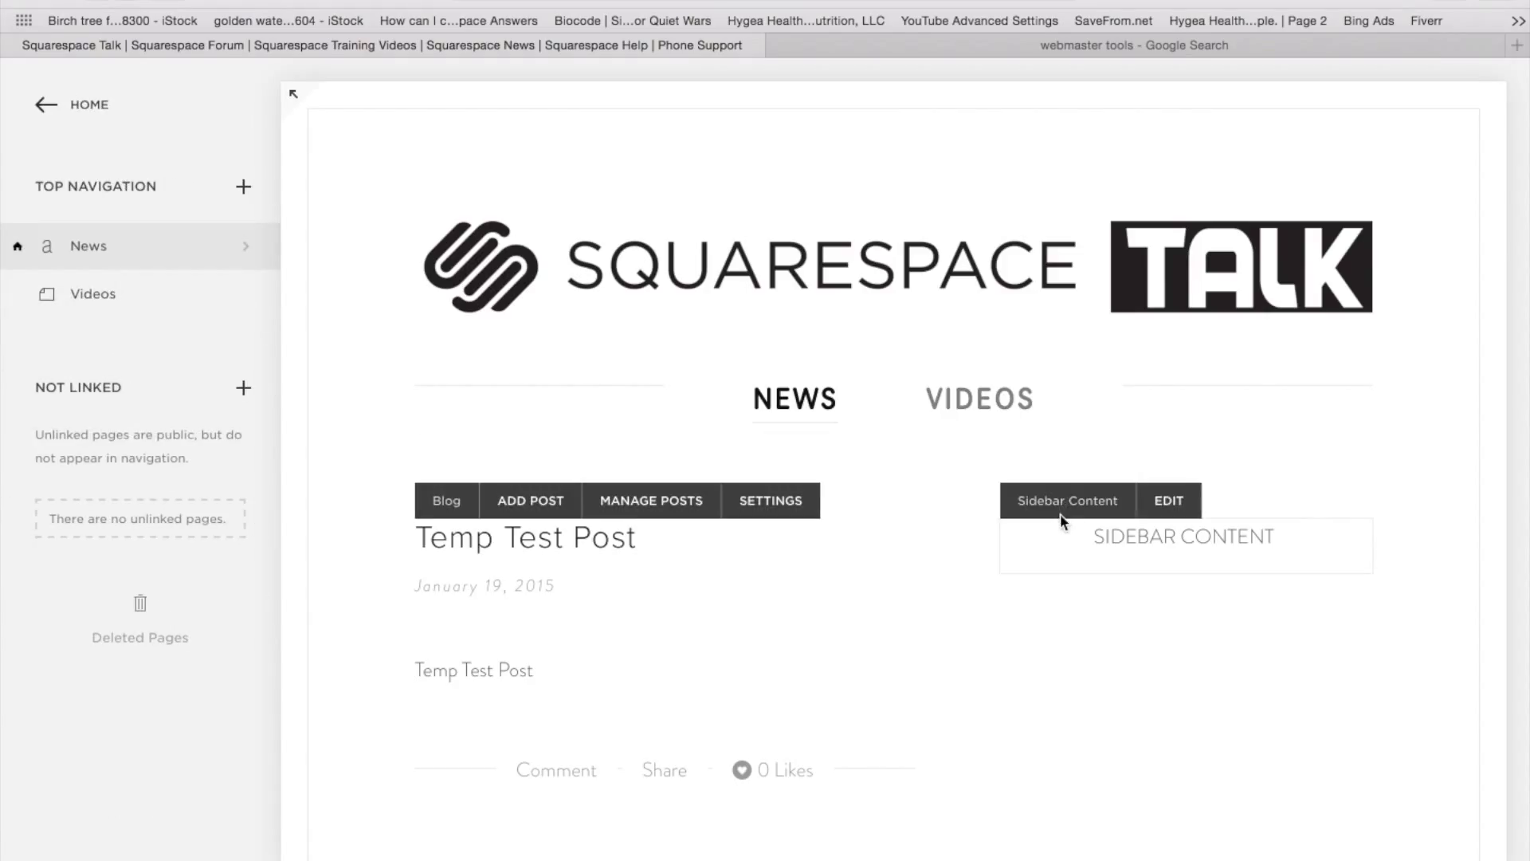
{"action": "mouse_move", "coordinate": [690, 550]}
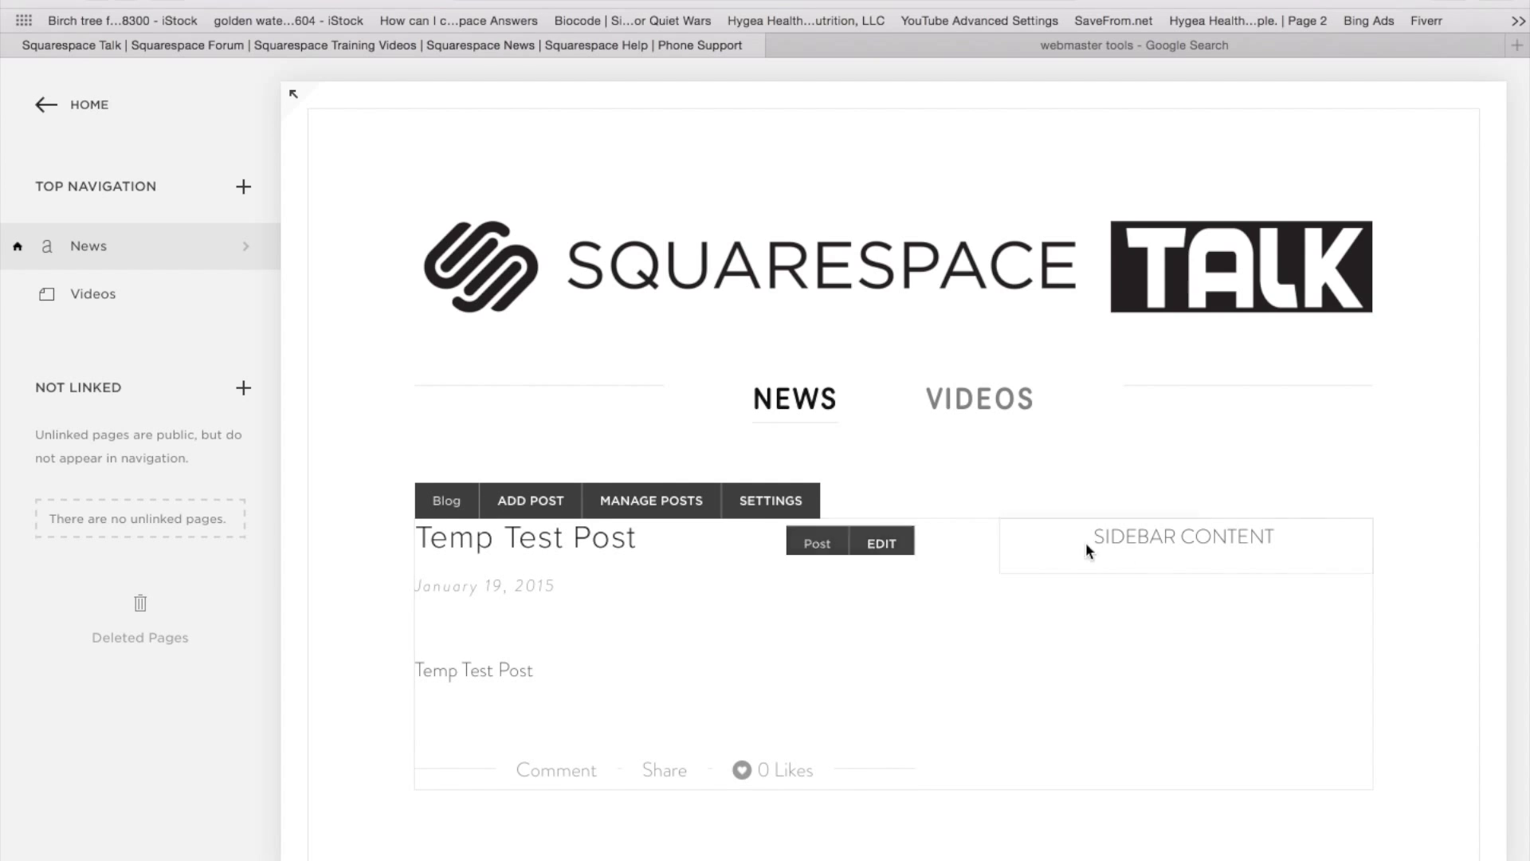
{"action": "mouse_move", "coordinate": [1128, 544]}
{"action": "left_click", "coordinate": [1187, 512]}
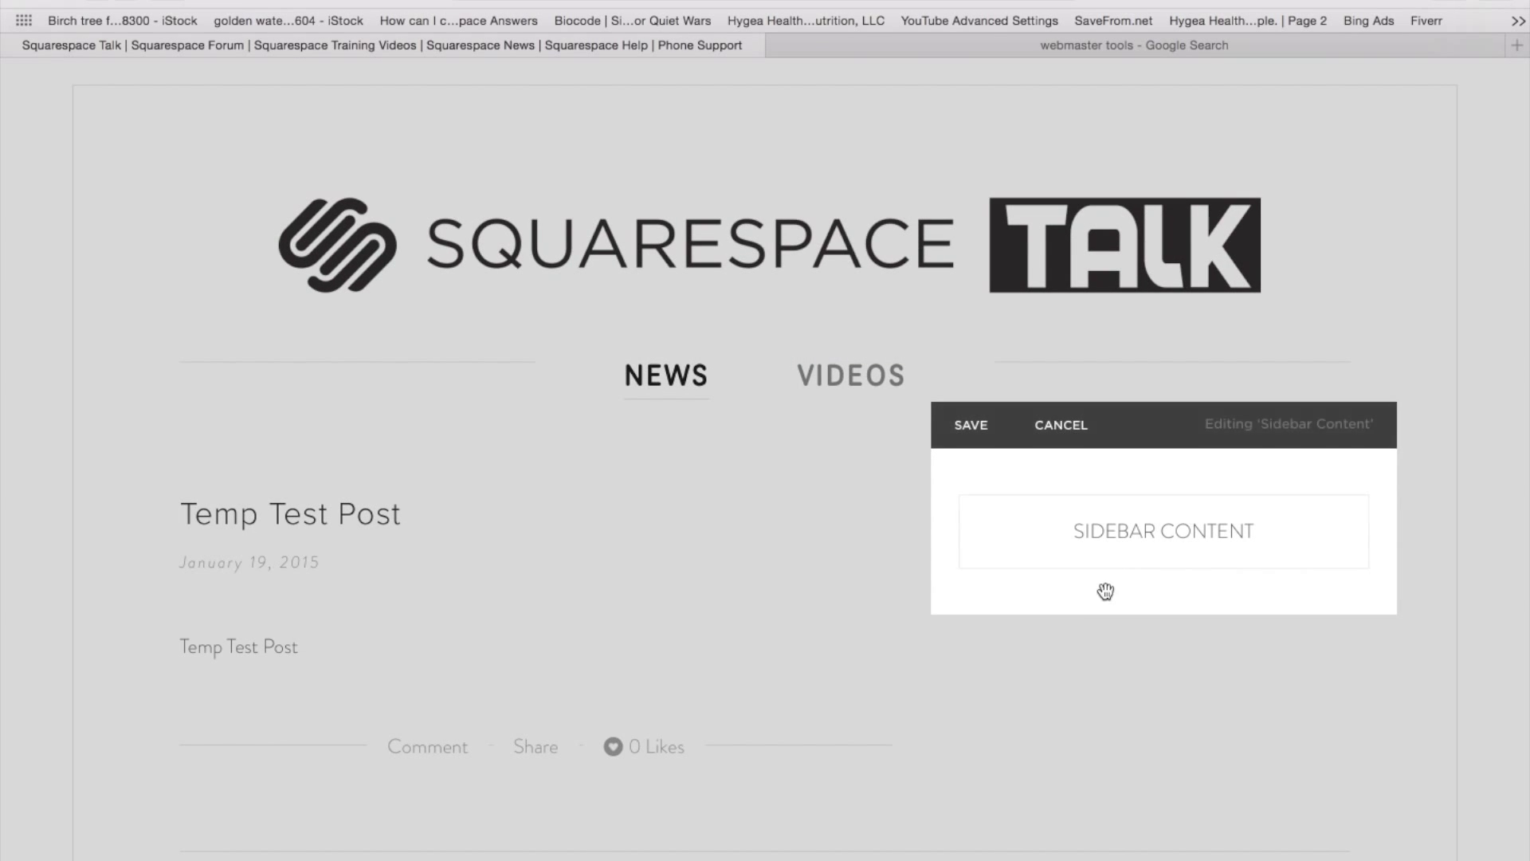
- Browse the content block picker, close it without adding a block, and finish editing
{"action": "mouse_move", "coordinate": [960, 568]}
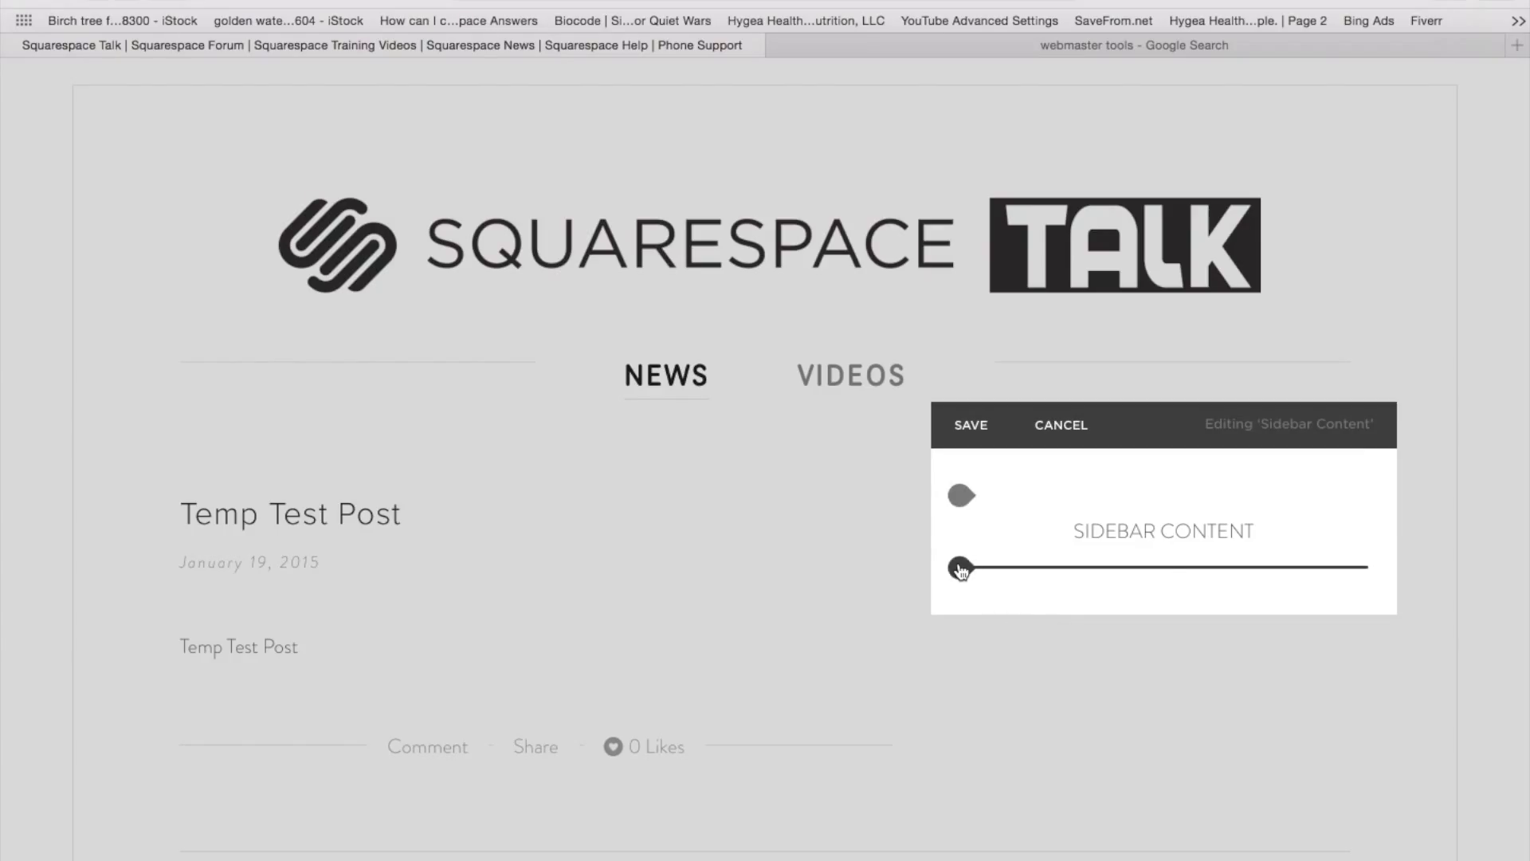
{"action": "left_click", "coordinate": [961, 568]}
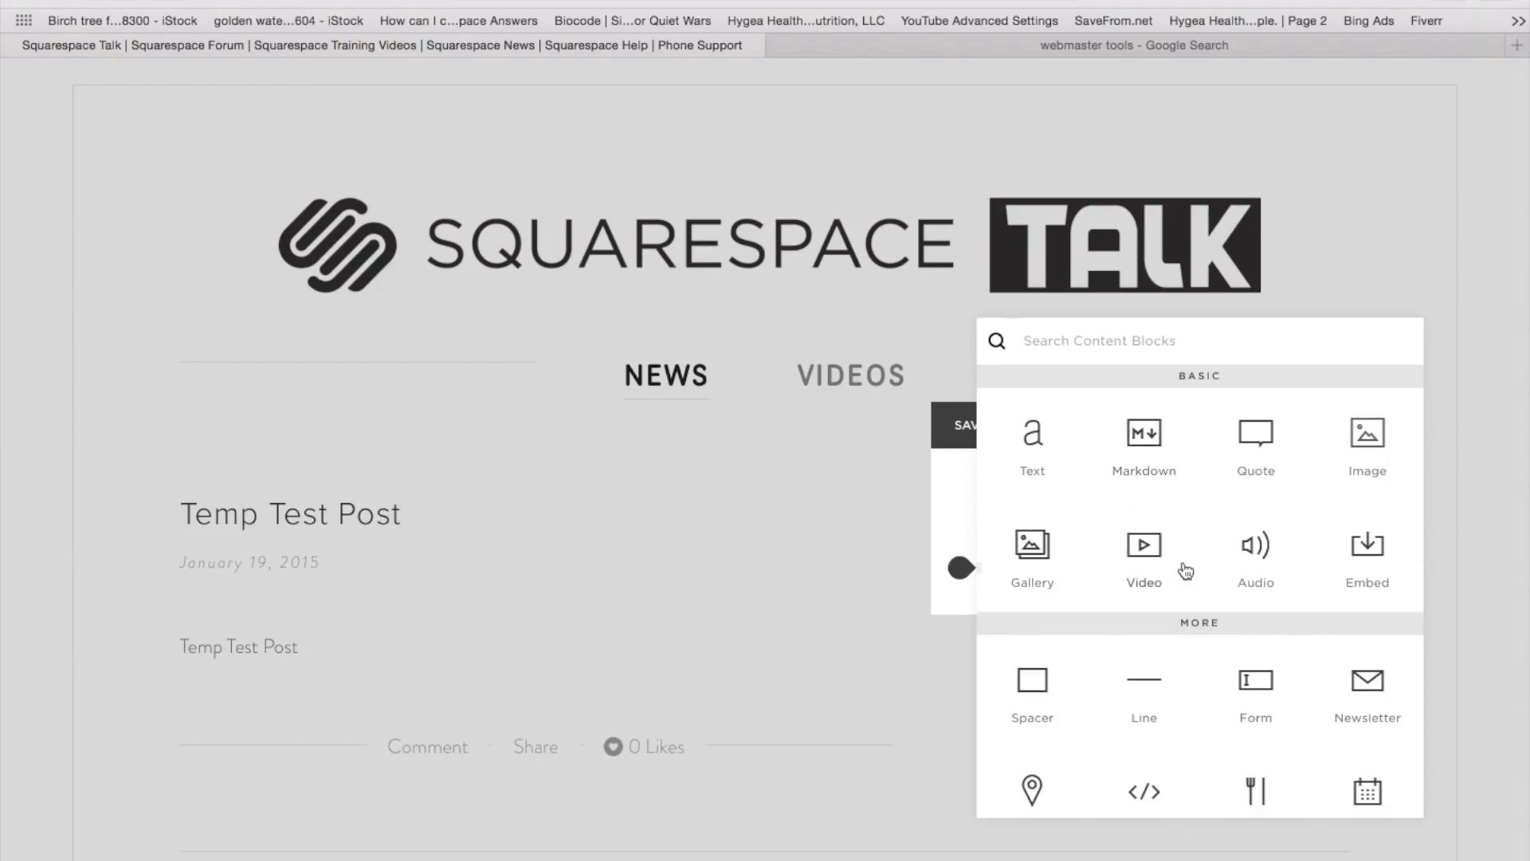
{"action": "scroll", "coordinate": [1186, 570], "scroll_direction": "down", "scroll_amount": 3}
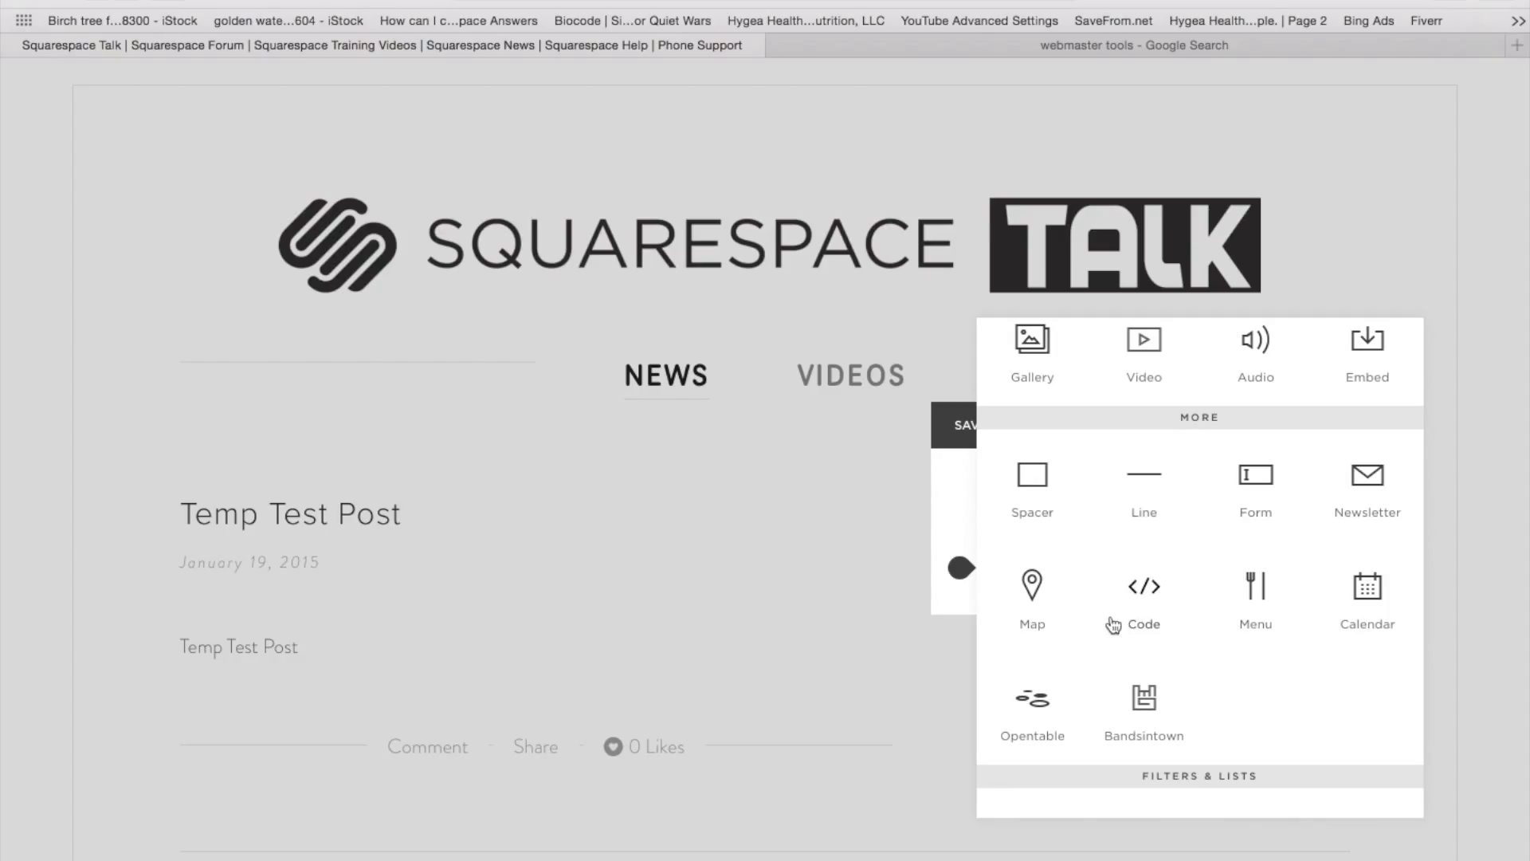
{"action": "scroll", "coordinate": [1152, 542], "scroll_direction": "up", "scroll_amount": 1}
{"action": "scroll", "coordinate": [1152, 542], "scroll_direction": "up", "scroll_amount": 3}
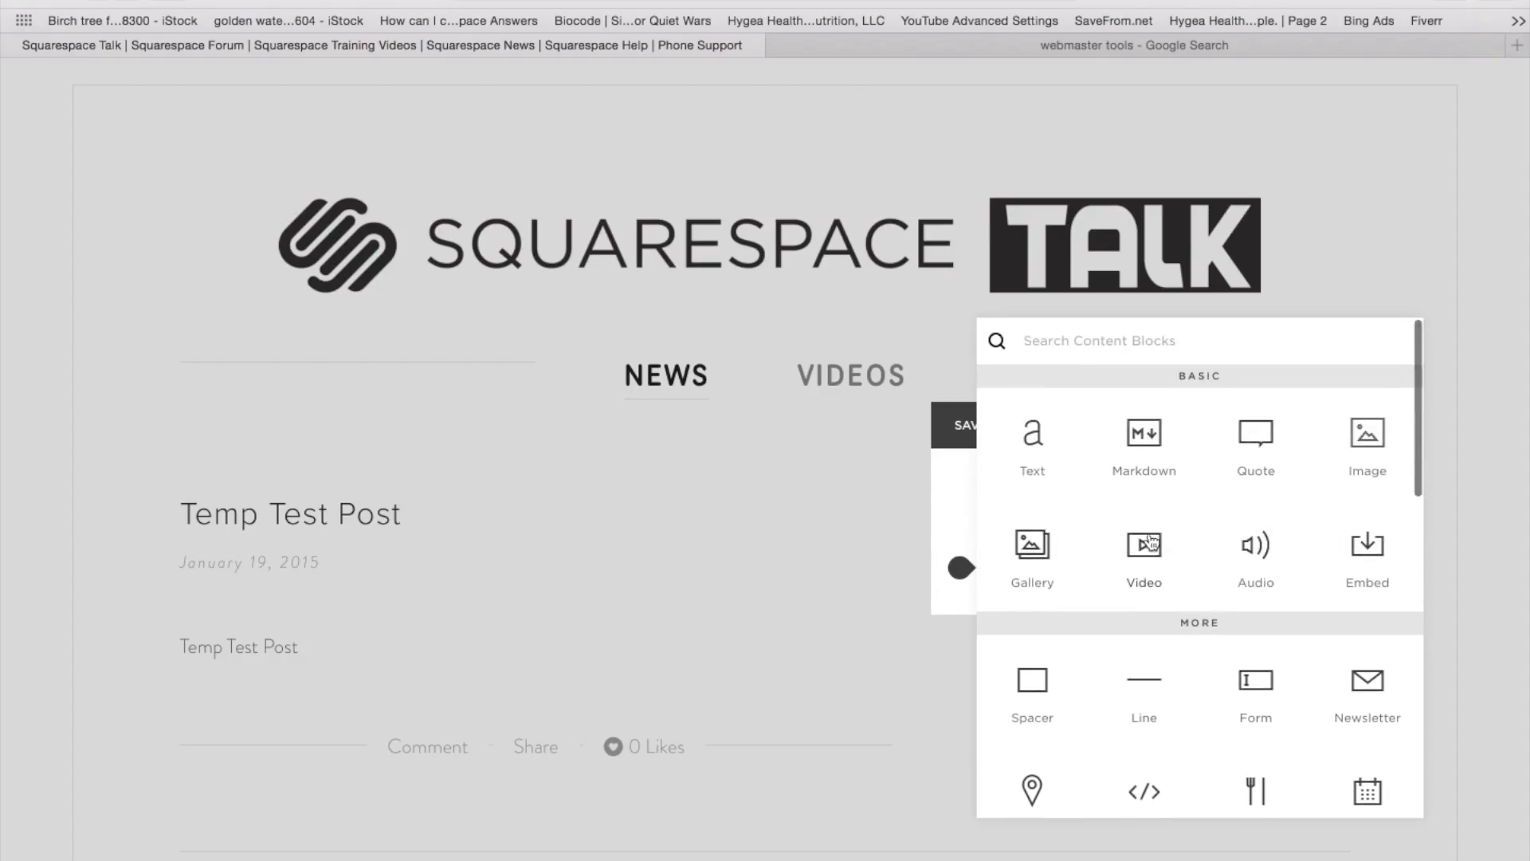
{"action": "scroll", "coordinate": [1112, 618], "scroll_direction": "down", "scroll_amount": 3}
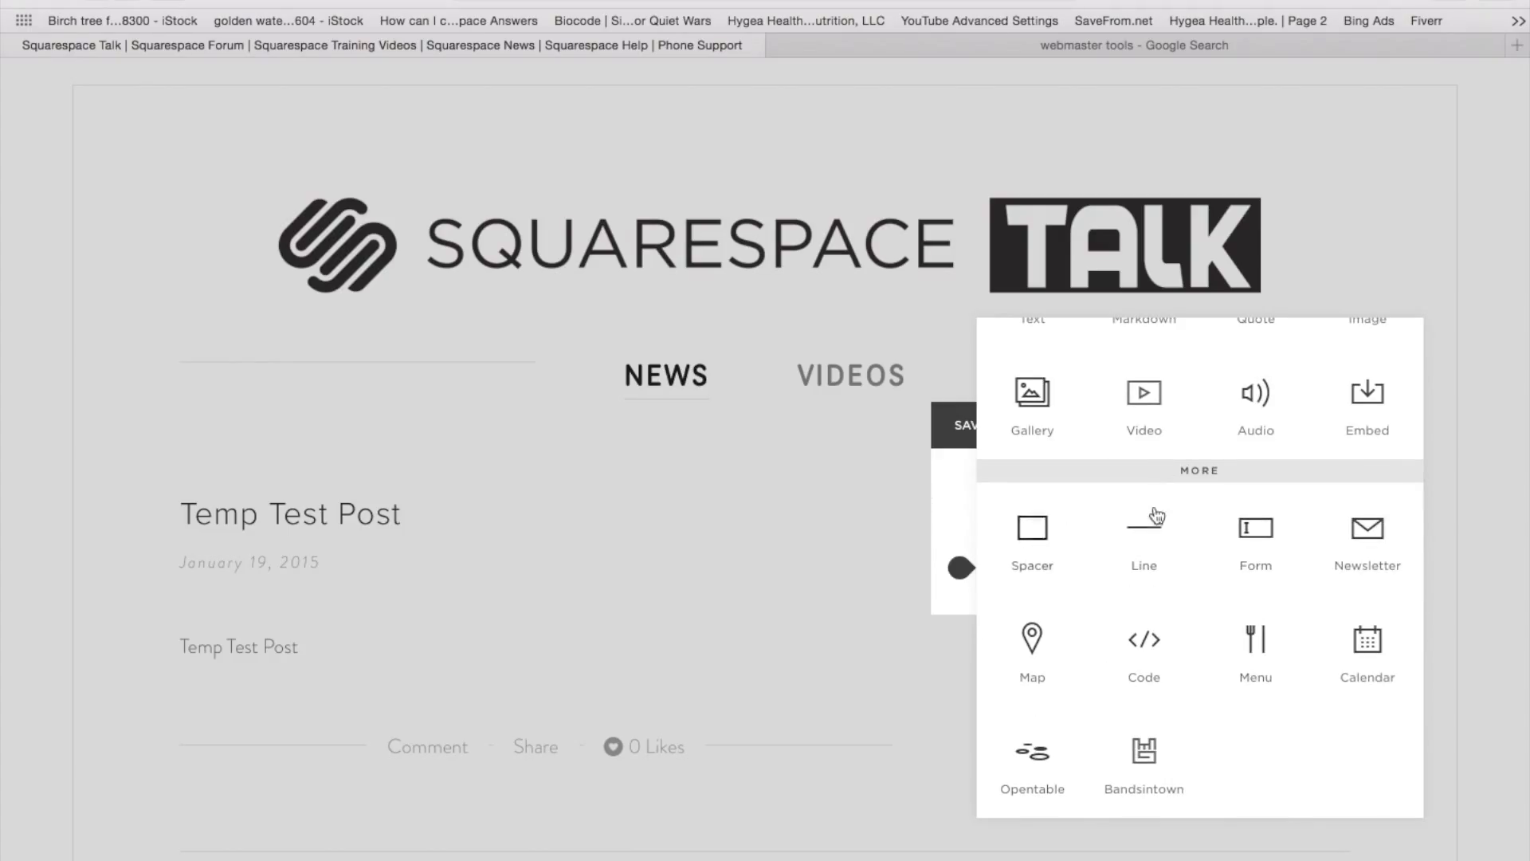
{"action": "scroll", "coordinate": [1153, 518], "scroll_direction": "up", "scroll_amount": 3}
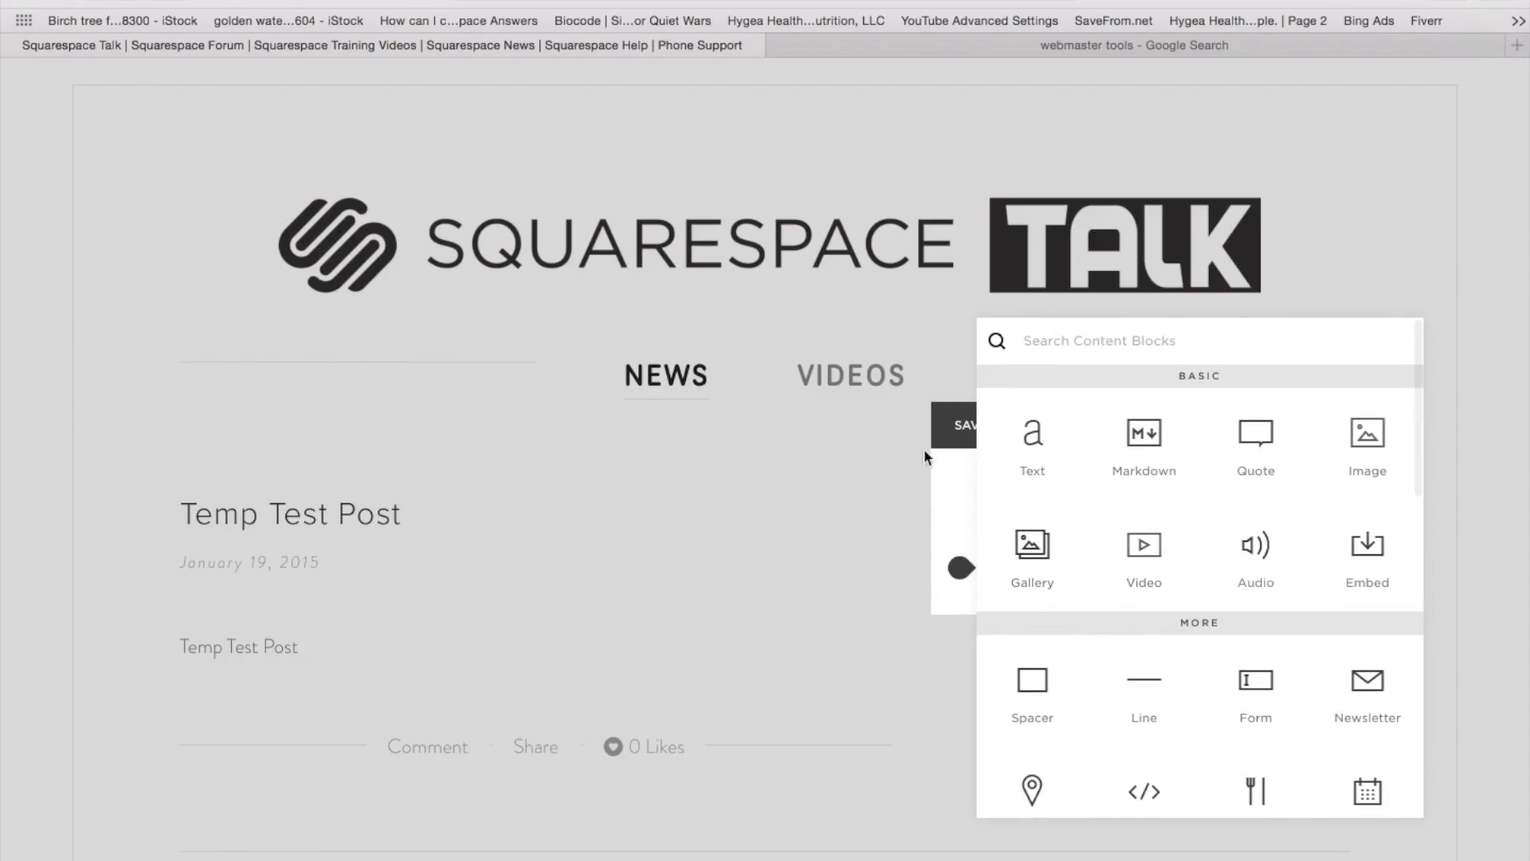
{"action": "left_click", "coordinate": [870, 643]}
{"action": "left_click", "coordinate": [973, 427]}
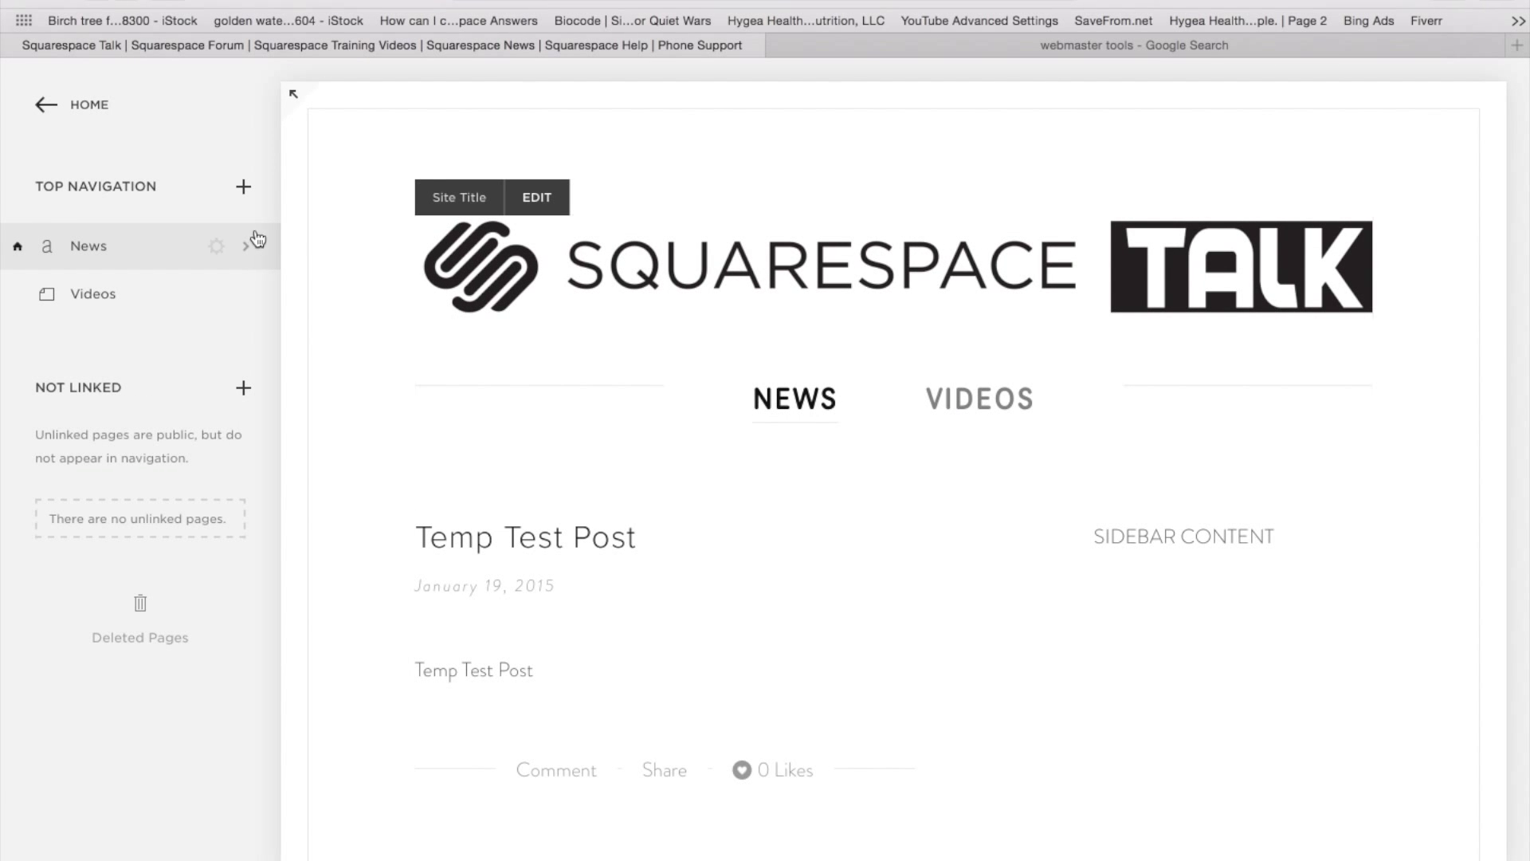
- Go from the main site menu back to the Design Style Editor
{"action": "left_click", "coordinate": [88, 104]}
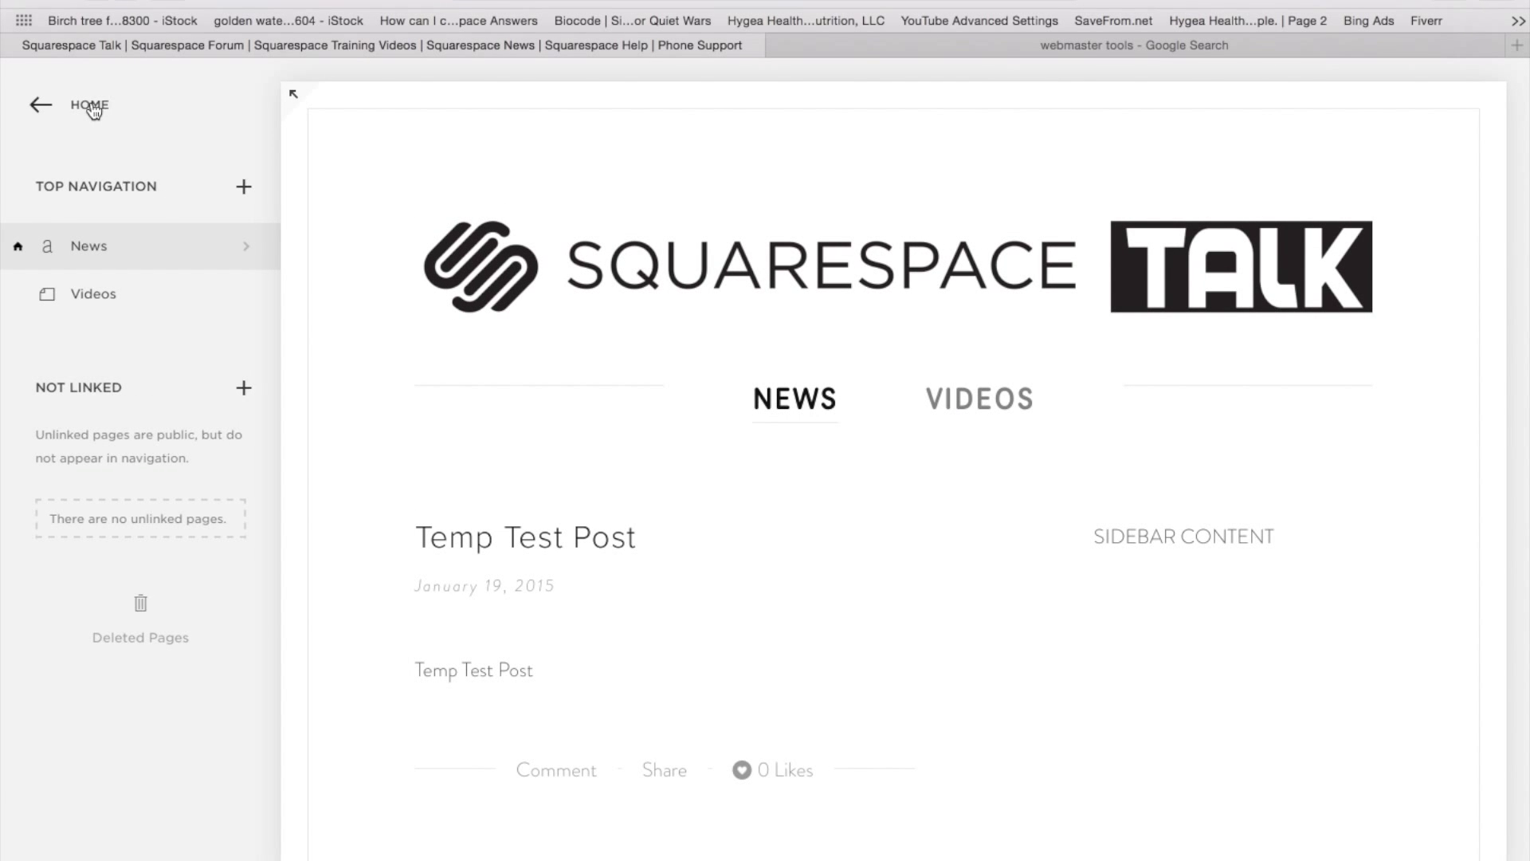
{"action": "left_click", "coordinate": [142, 364]}
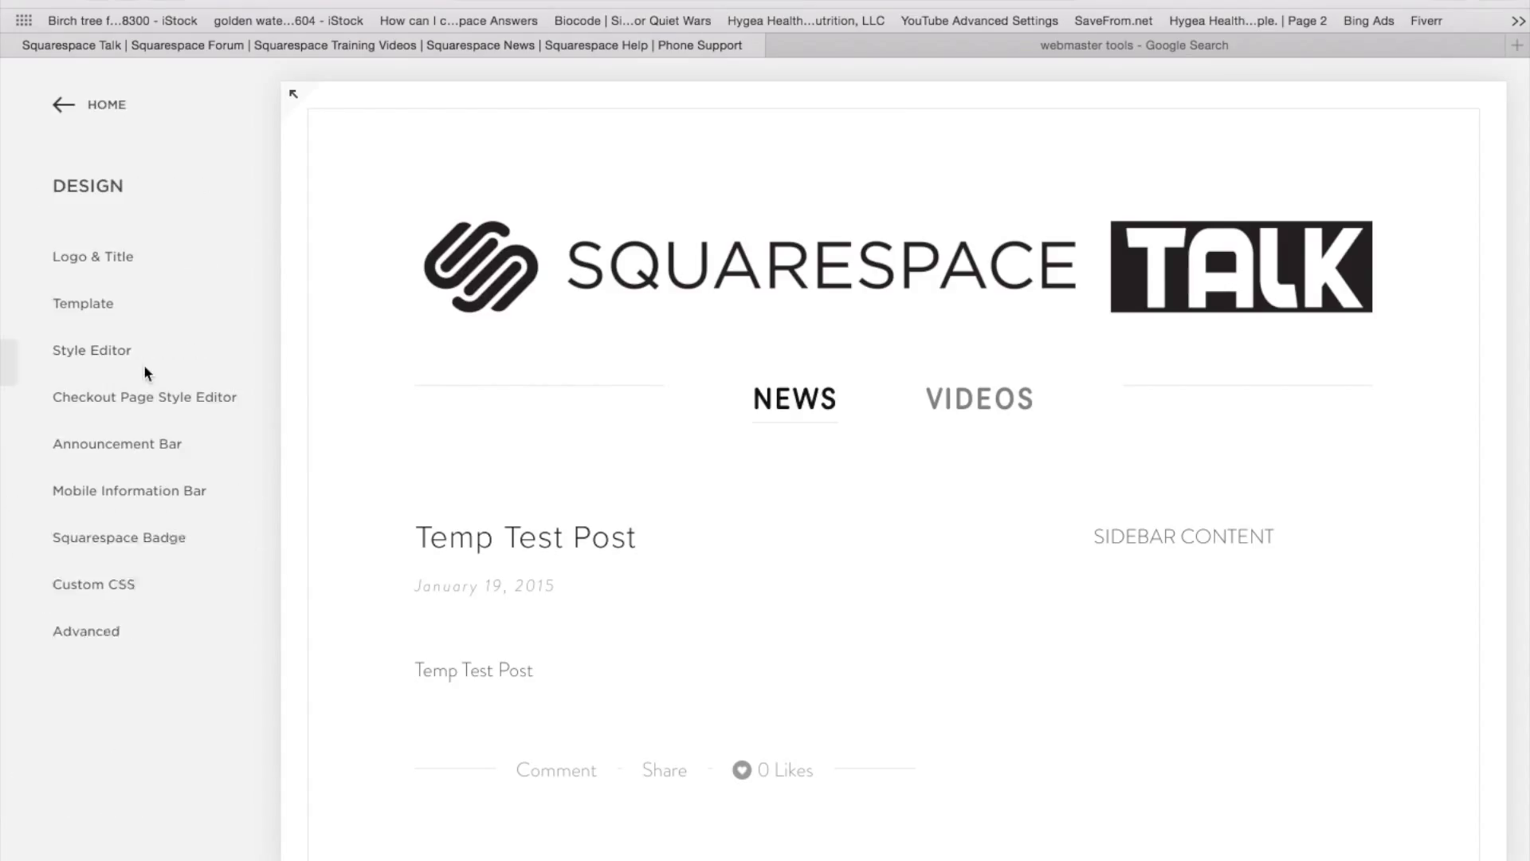
{"action": "left_click", "coordinate": [147, 363]}
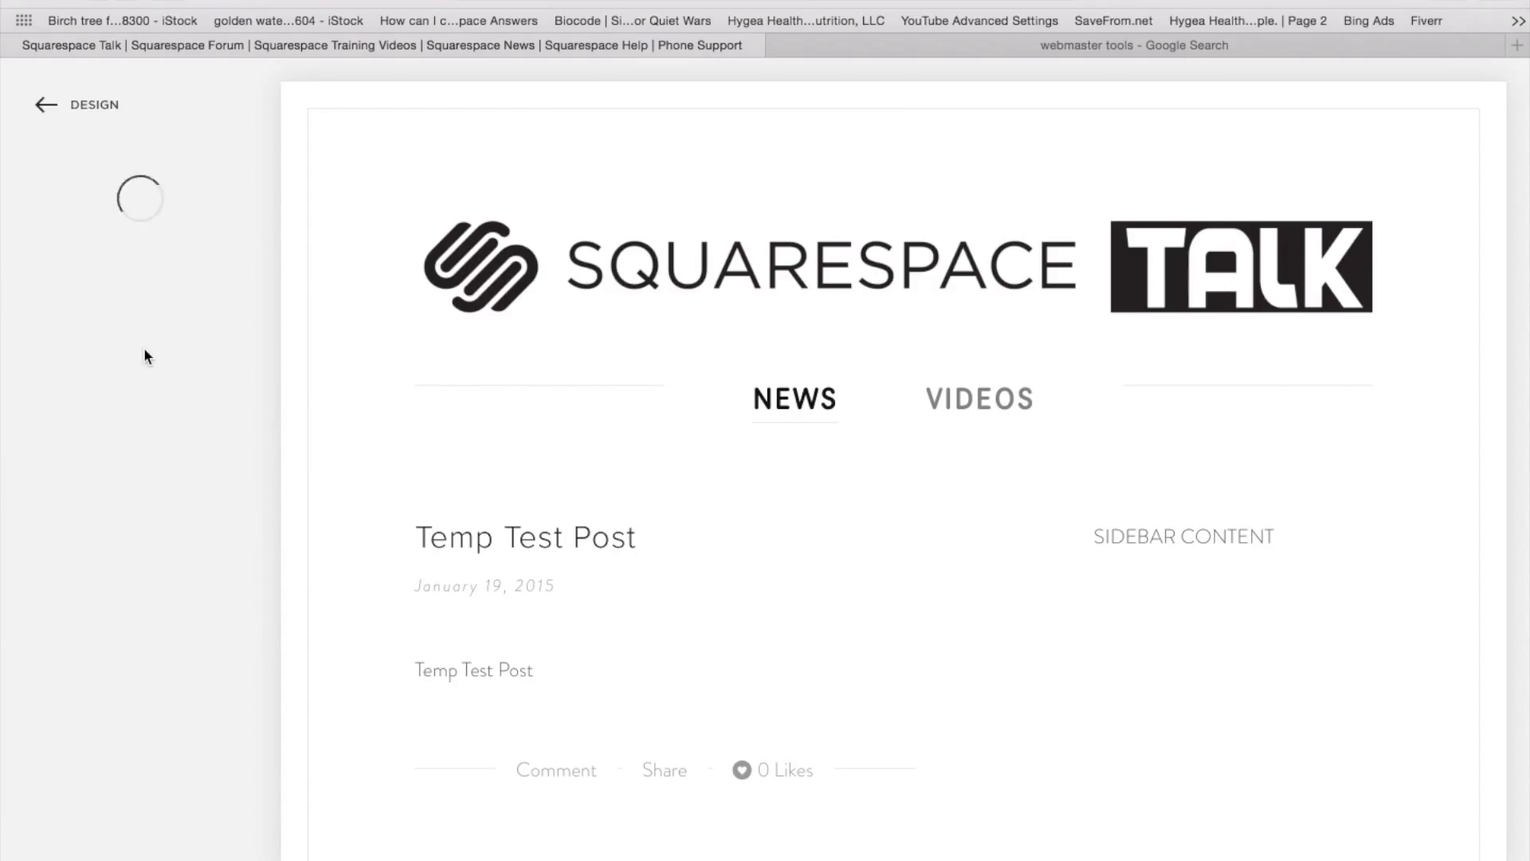
{"action": "scroll", "coordinate": [126, 638], "scroll_direction": "down", "scroll_amount": 10}
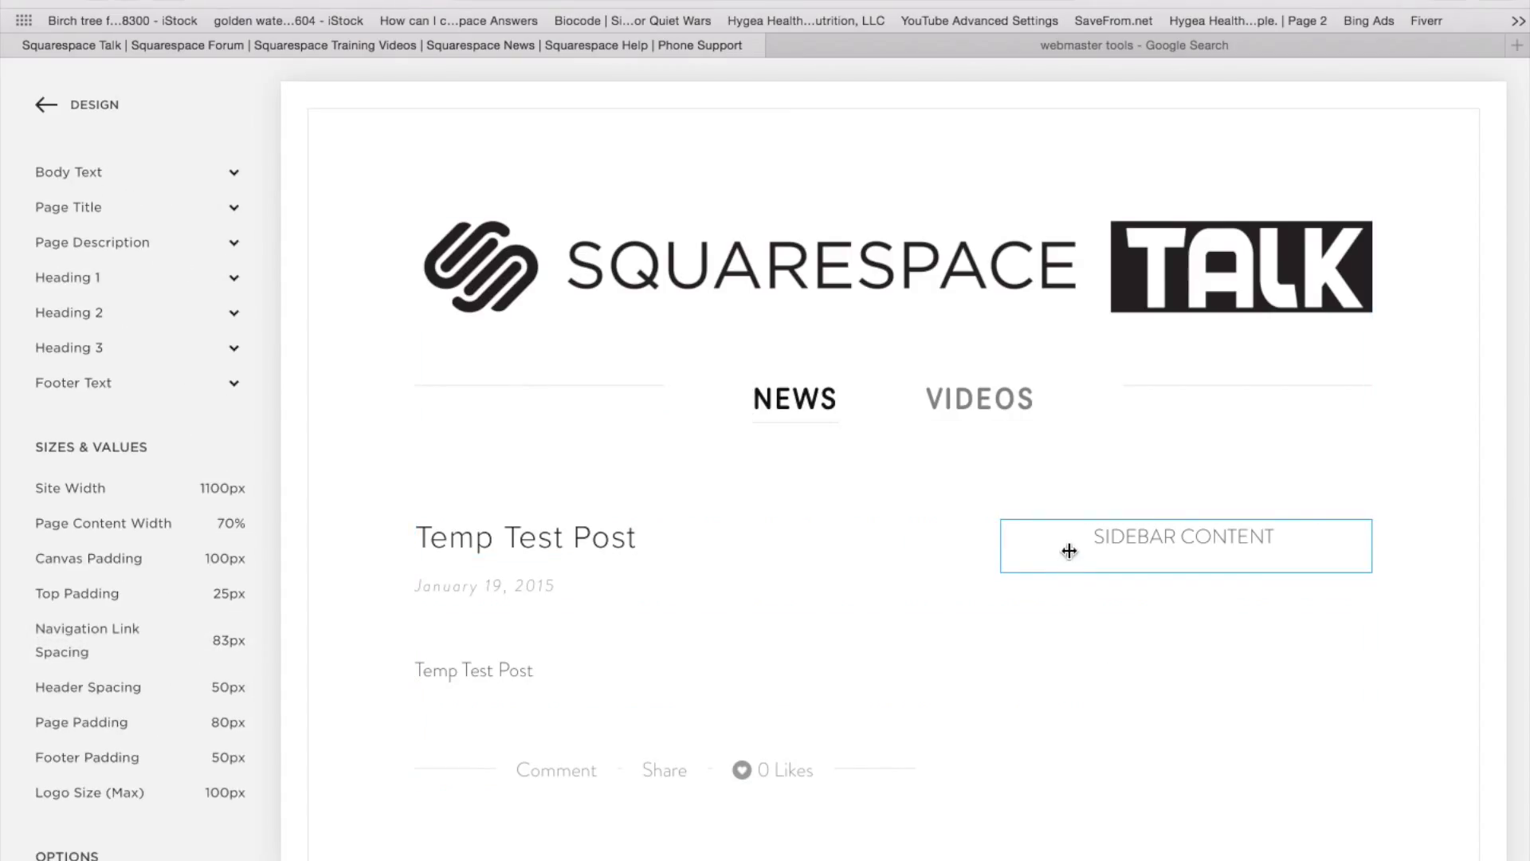
- Set Blog Sidebar Width to 300px and save the change
{"action": "left_click_drag", "start_coordinate": [1006, 540], "coordinate": [926, 546]}
{"action": "mouse_move", "coordinate": [146, 646]}
{"action": "scroll", "coordinate": [146, 638], "scroll_direction": "down", "scroll_amount": 10}
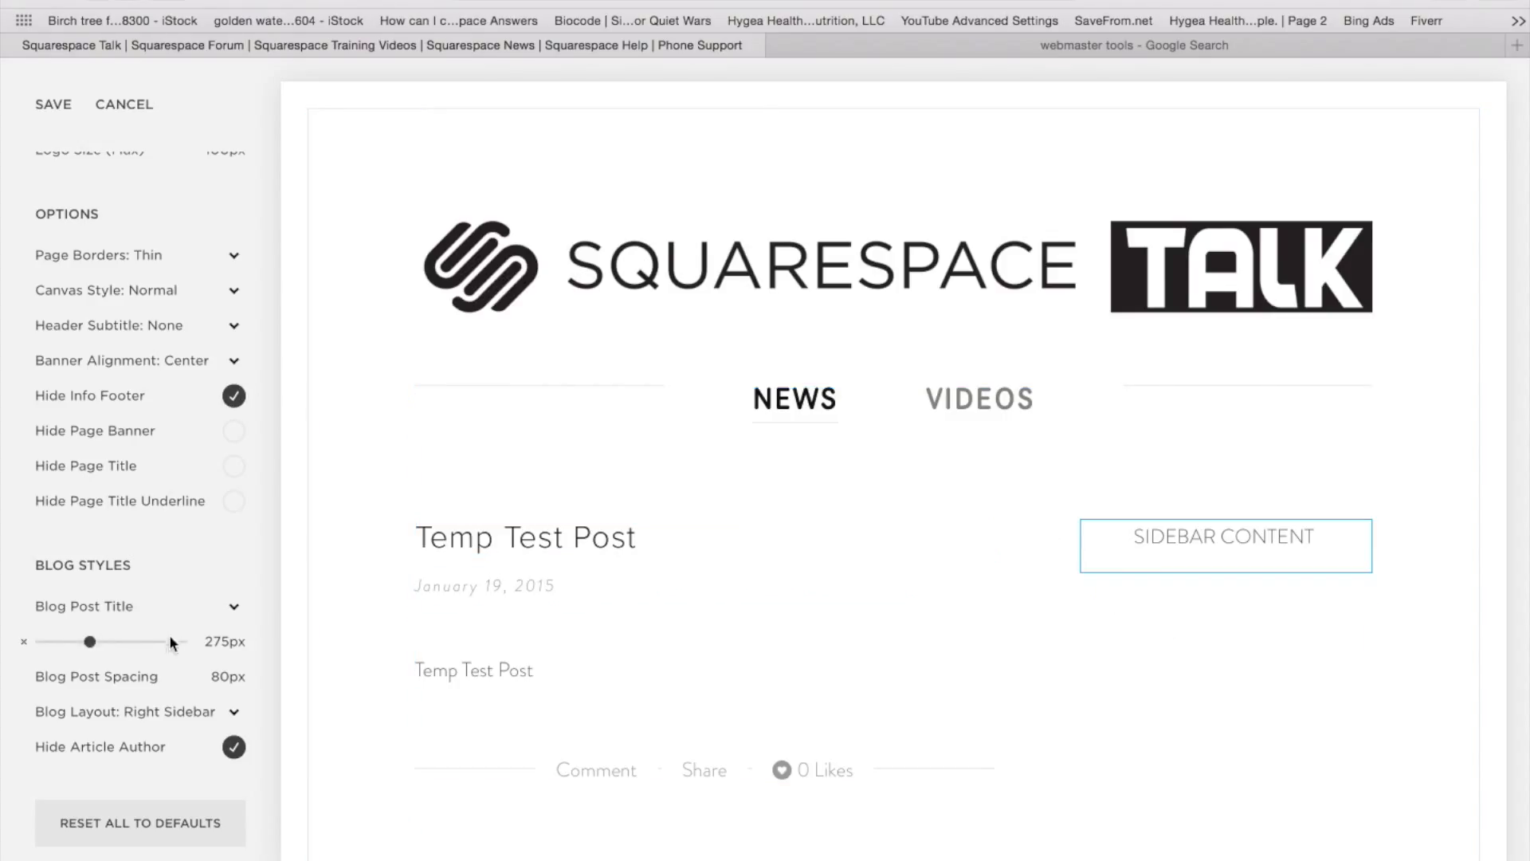
{"action": "left_click_drag", "start_coordinate": [86, 643], "coordinate": [140, 642]}
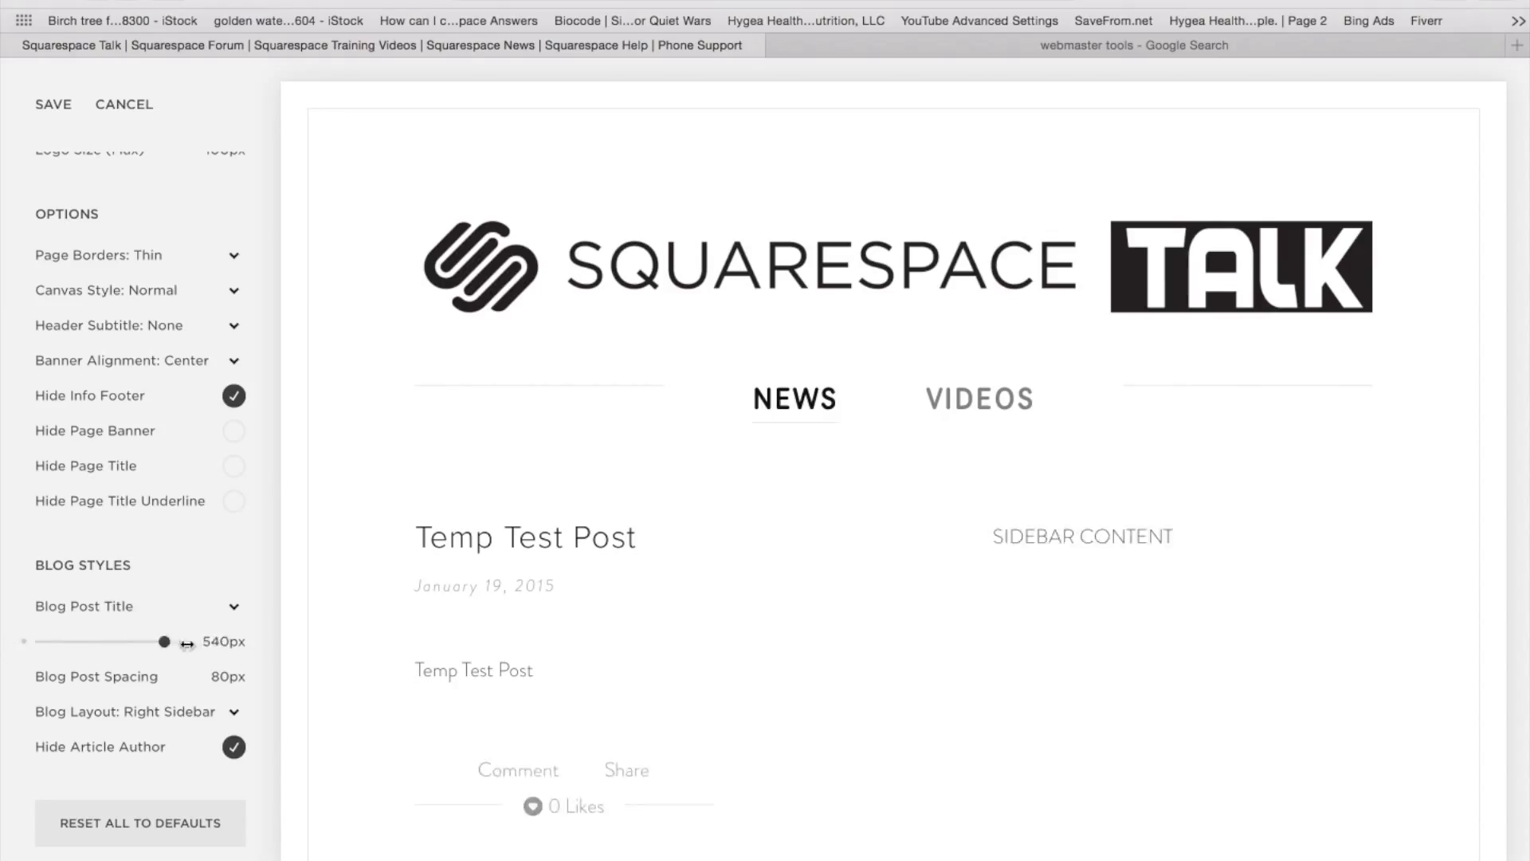
{"action": "left_click_drag", "start_coordinate": [187, 644], "coordinate": [95, 644]}
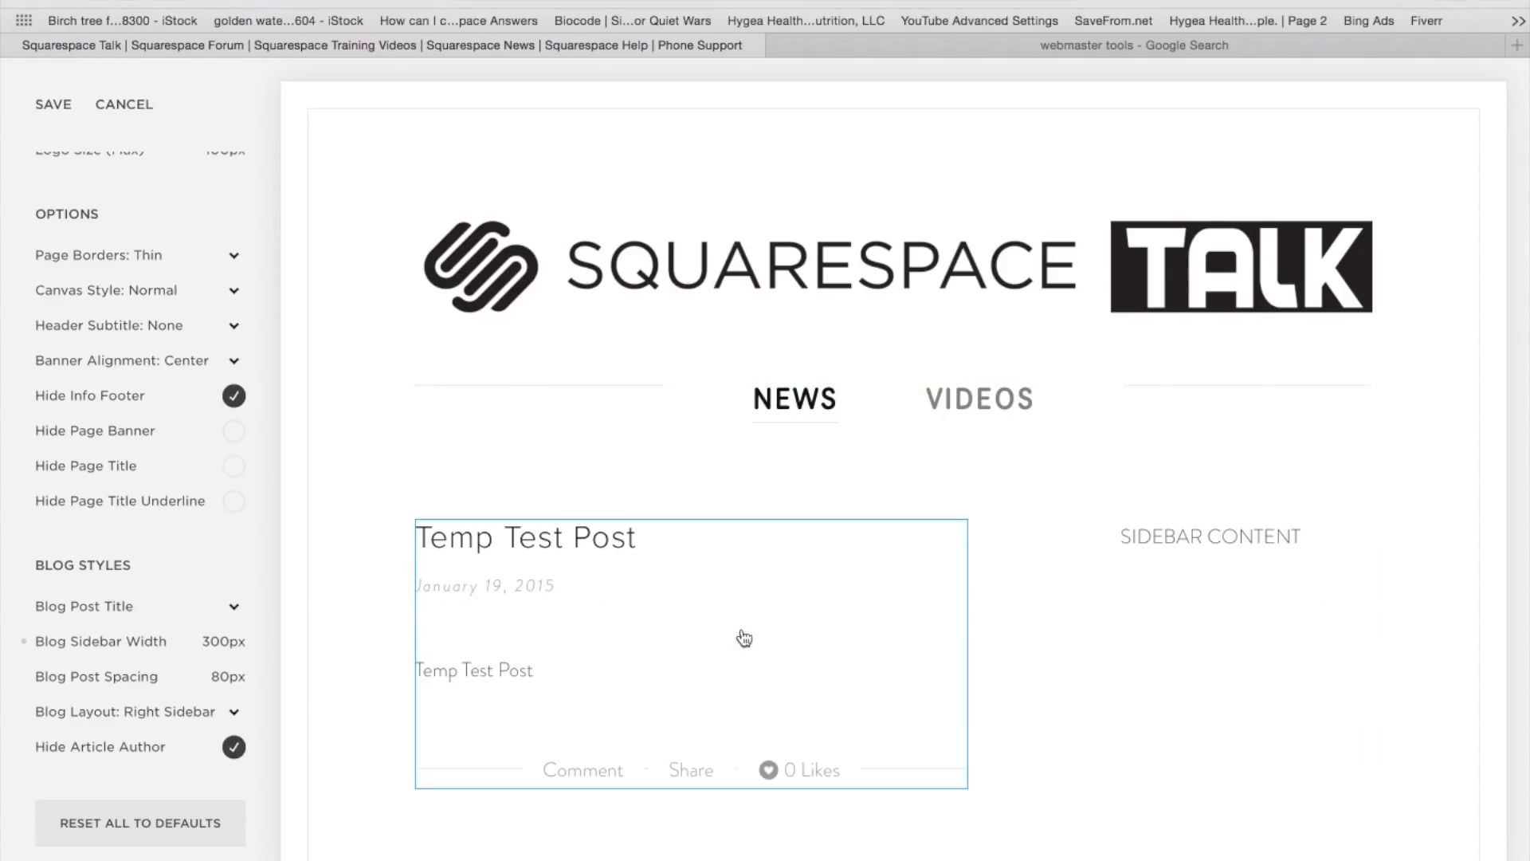
{"action": "left_click", "coordinate": [54, 105]}
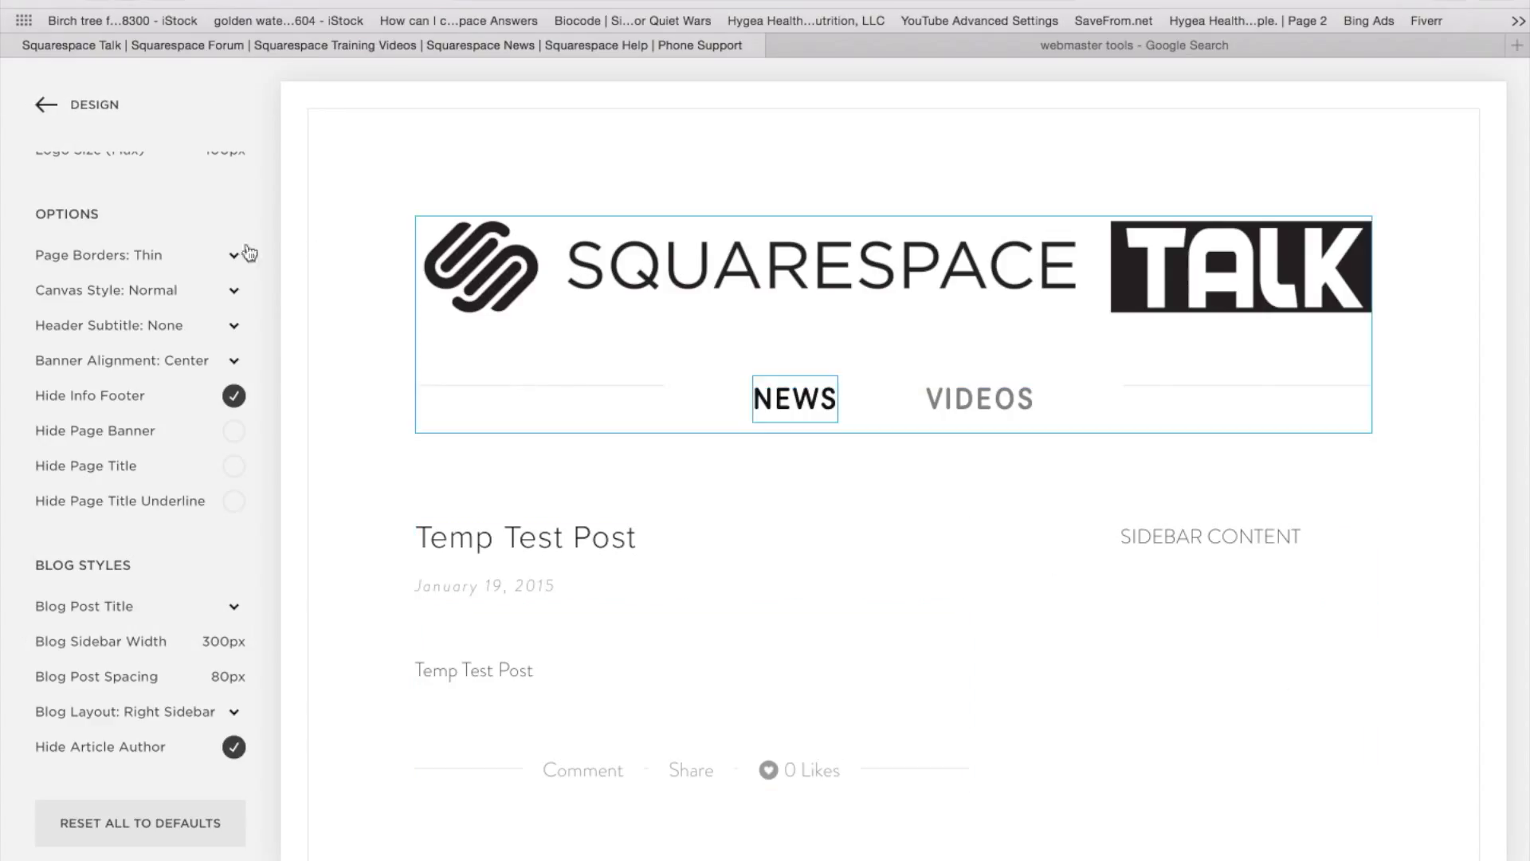
{"action": "left_click", "coordinate": [97, 107]}
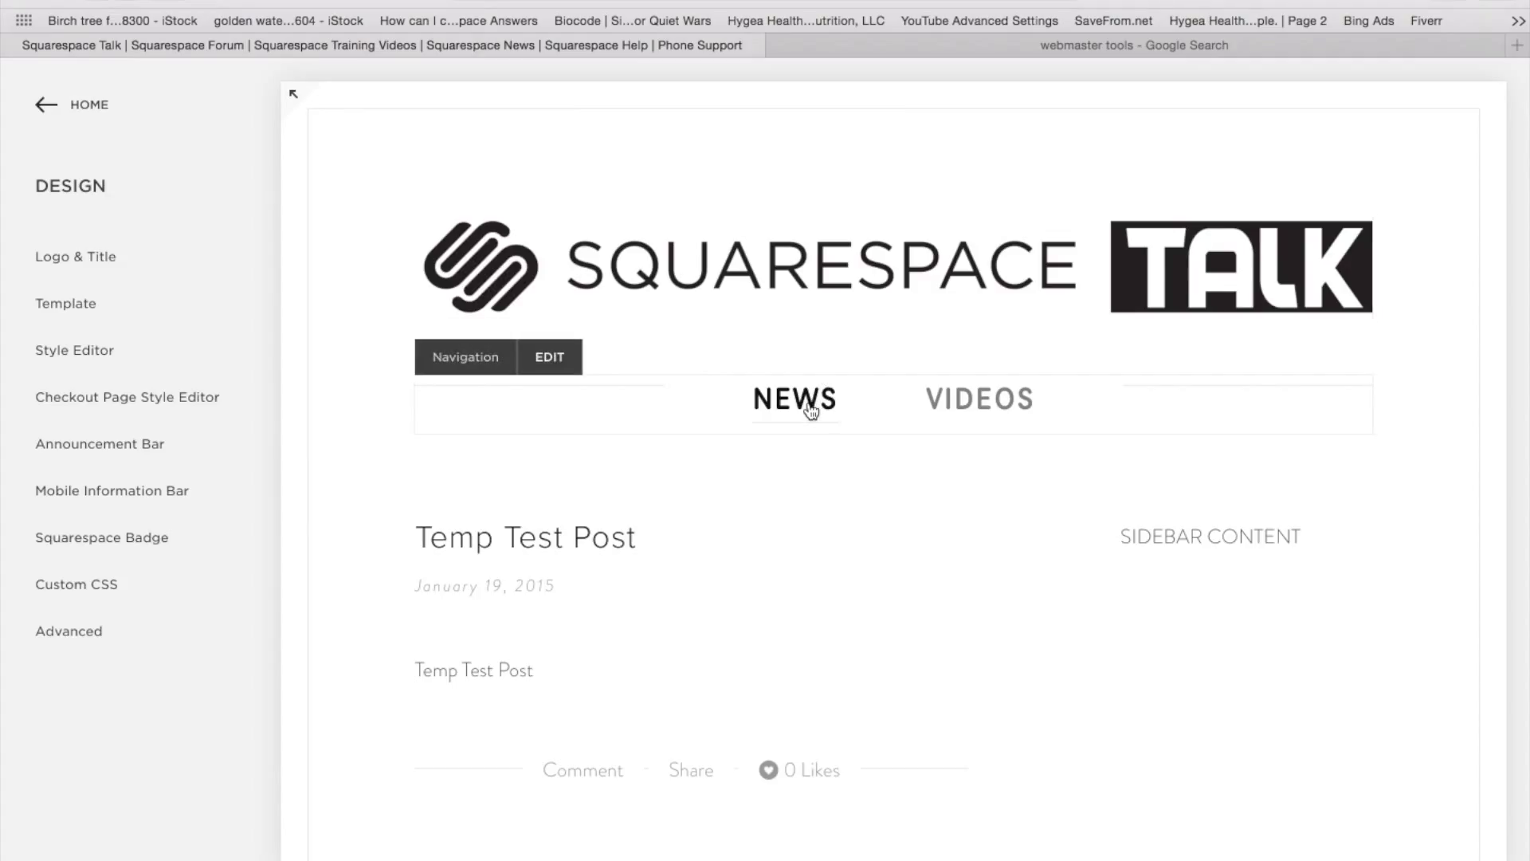
{"action": "left_click", "coordinate": [150, 359]}
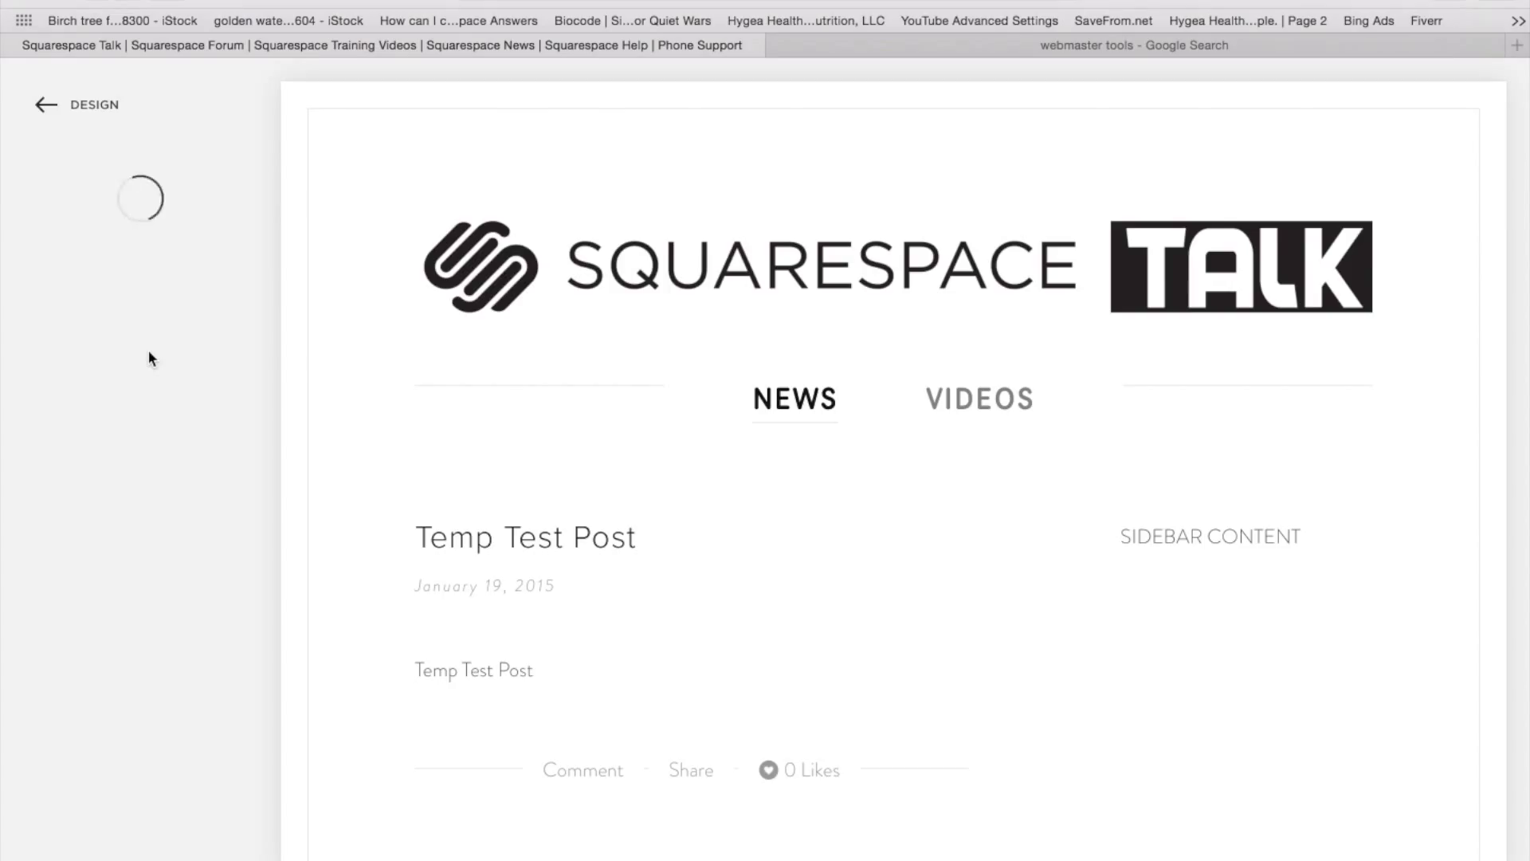
{"action": "scroll", "coordinate": [147, 541], "scroll_direction": "down", "scroll_amount": 15}
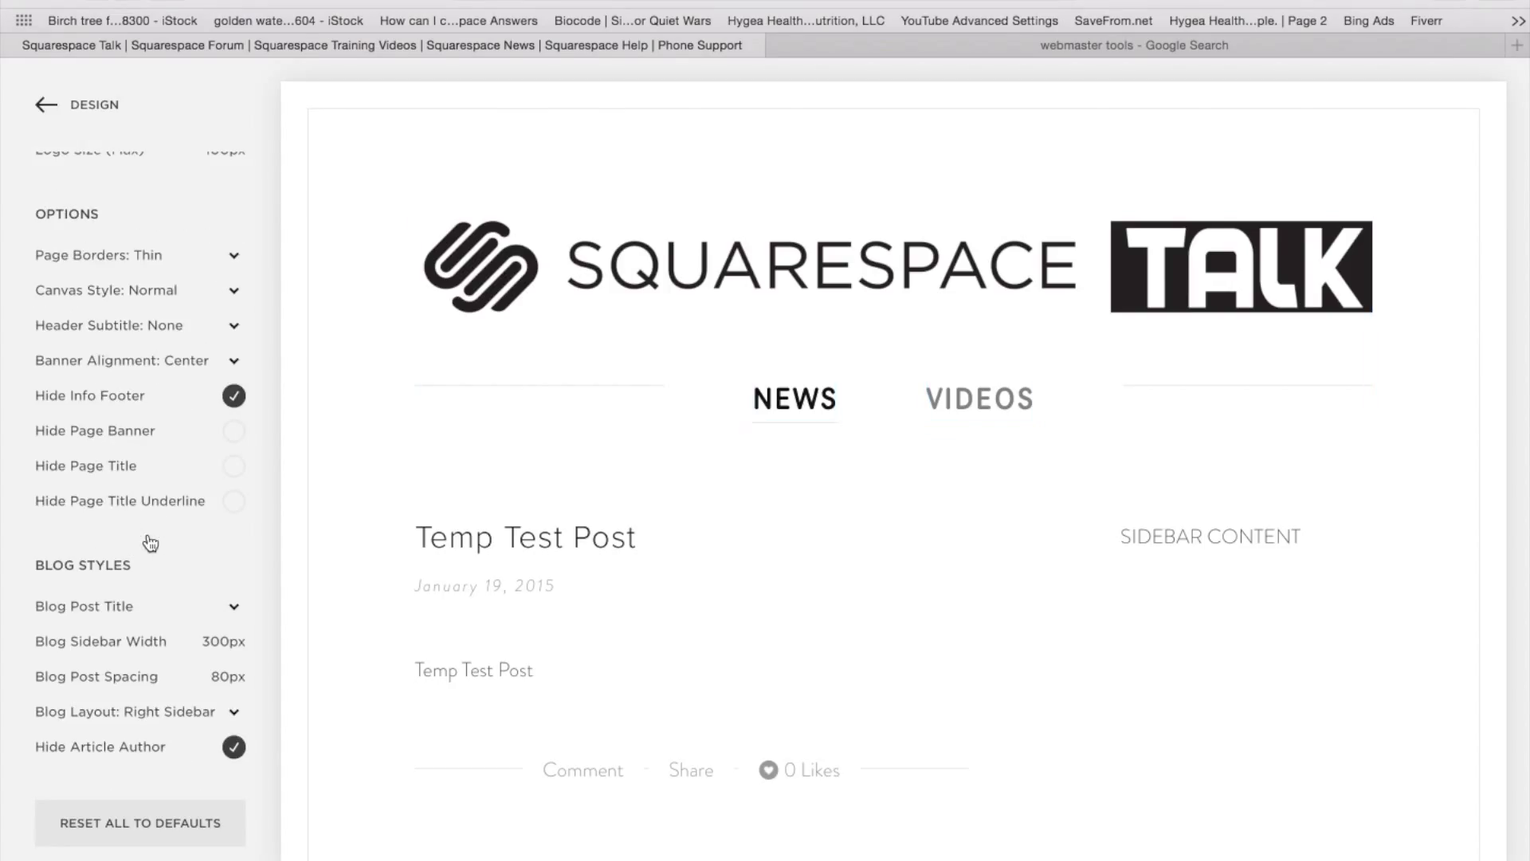
- Keep the Blog Layout as Right Sidebar, then select the page border to reach its colour settings
{"action": "left_click", "coordinate": [144, 712]}
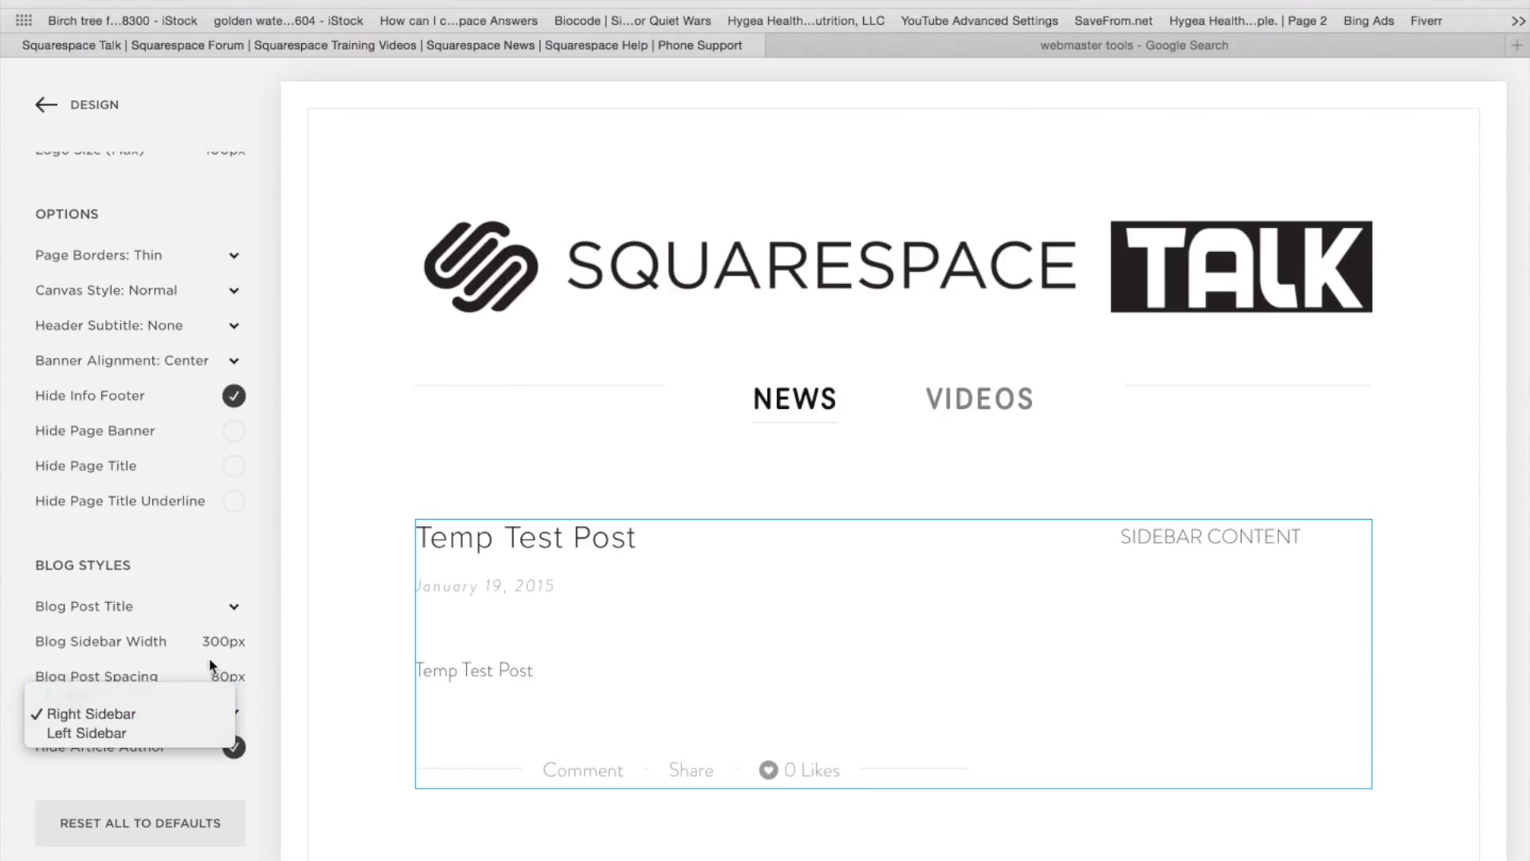
{"action": "left_click", "coordinate": [245, 632]}
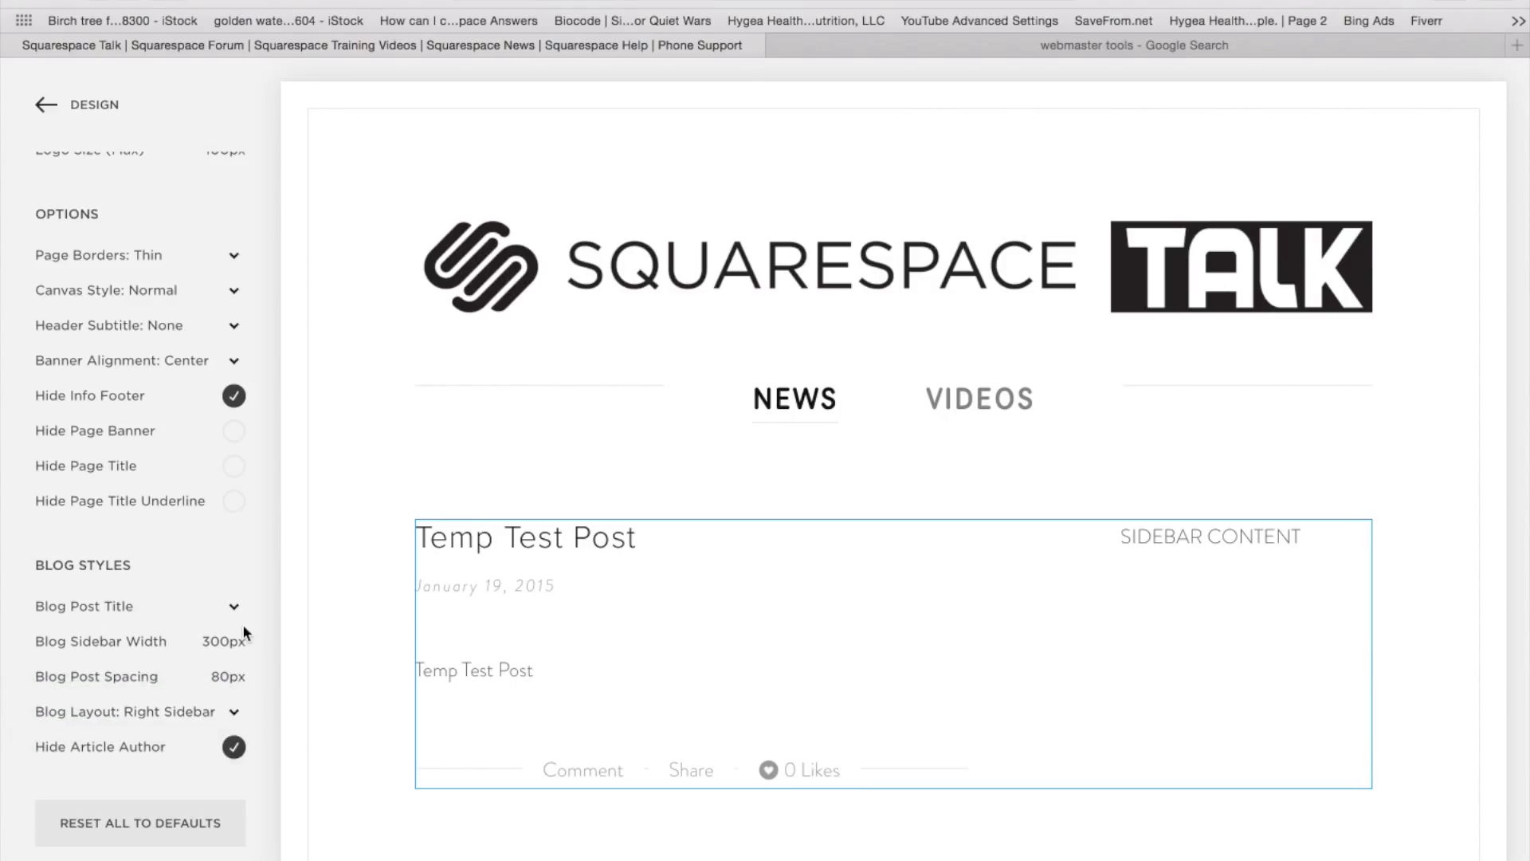
{"action": "left_click", "coordinate": [401, 437]}
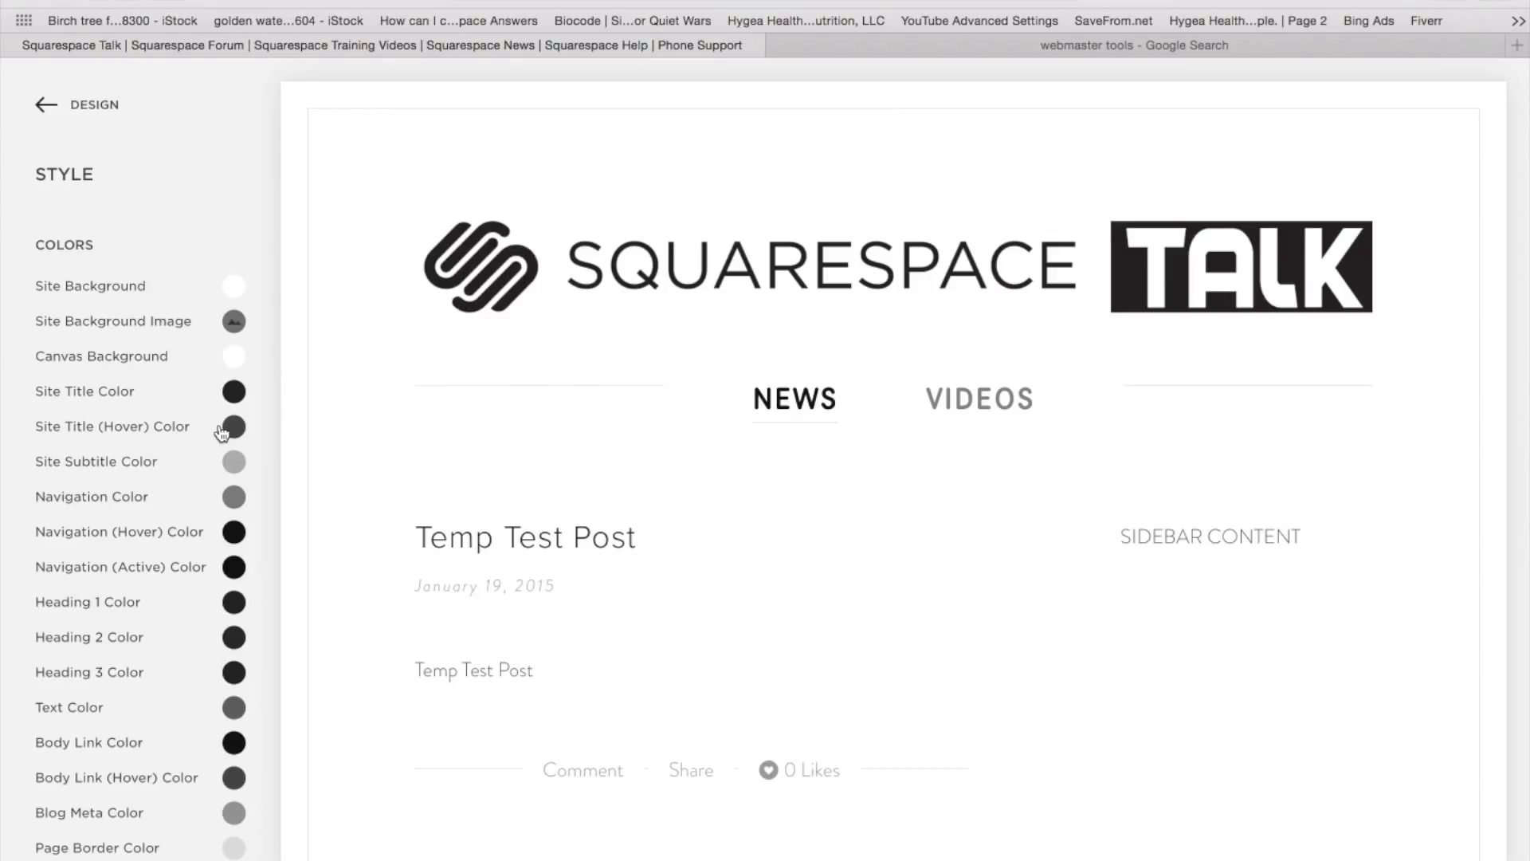